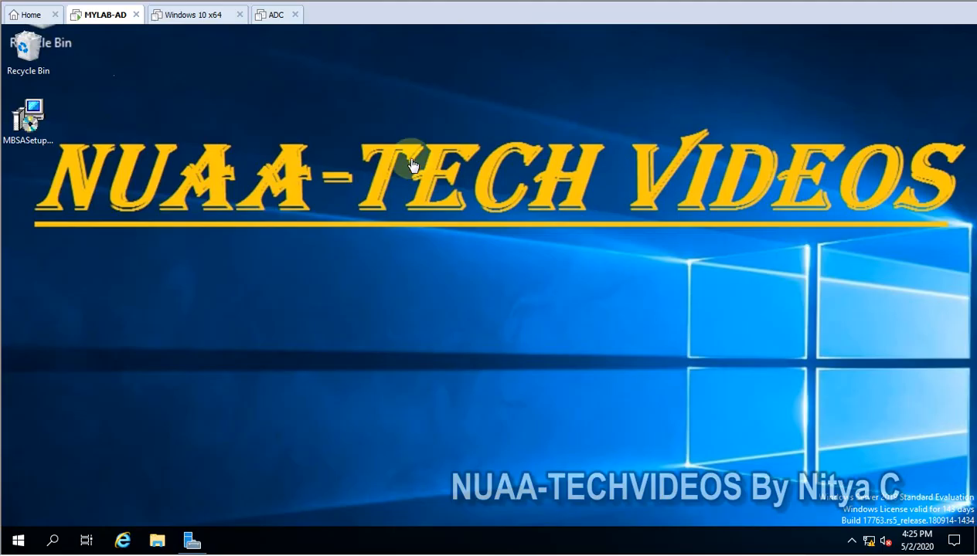
Switch to Server Manager and start adding roles and features as a role-based installation on DC-1.Addi.com, continuing to the server roles
right_click(336, 164)
click(357, 207)
click(192, 540)
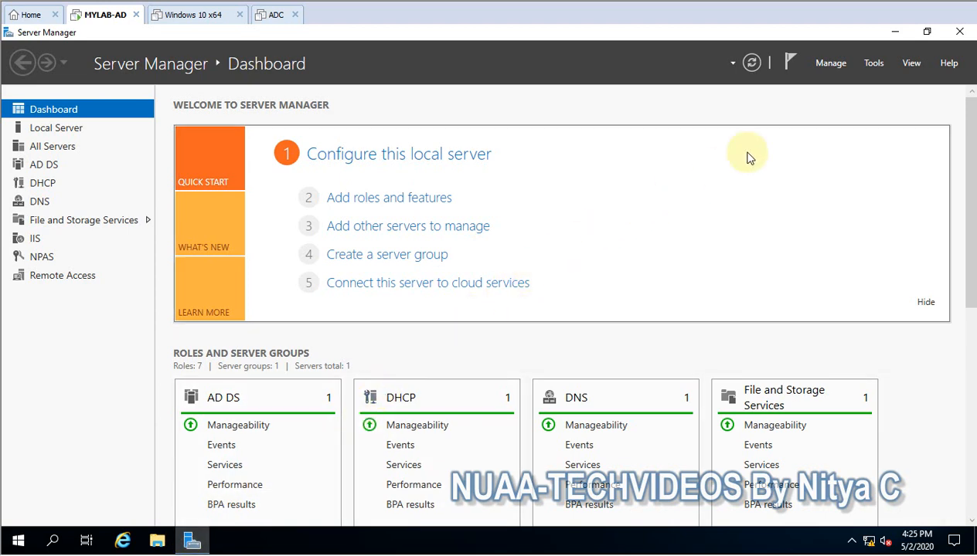
click(834, 64)
click(844, 82)
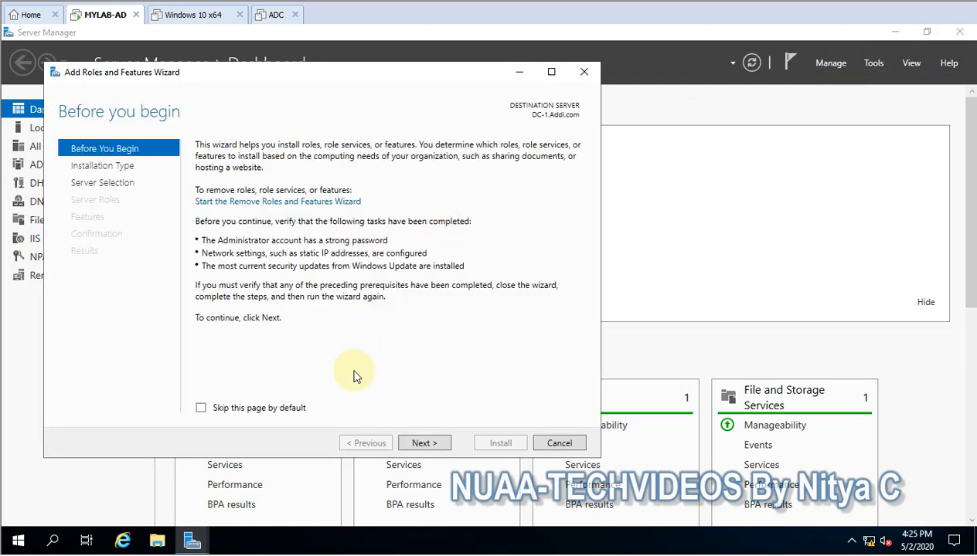
click(415, 444)
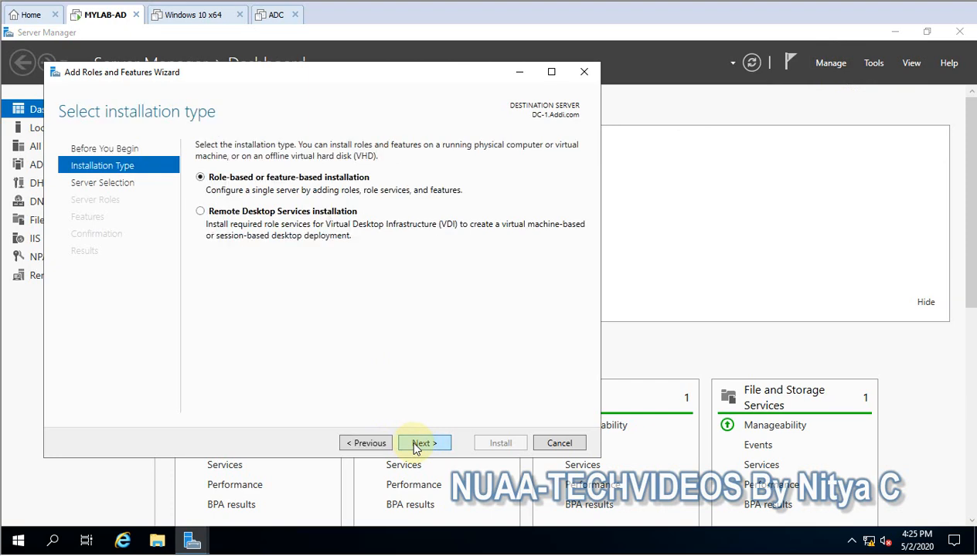
click(421, 444)
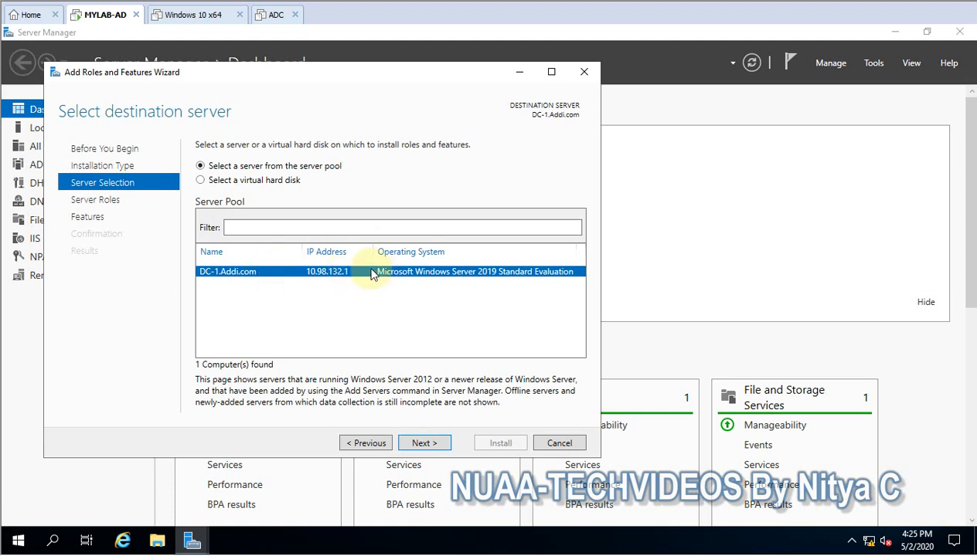
click(422, 444)
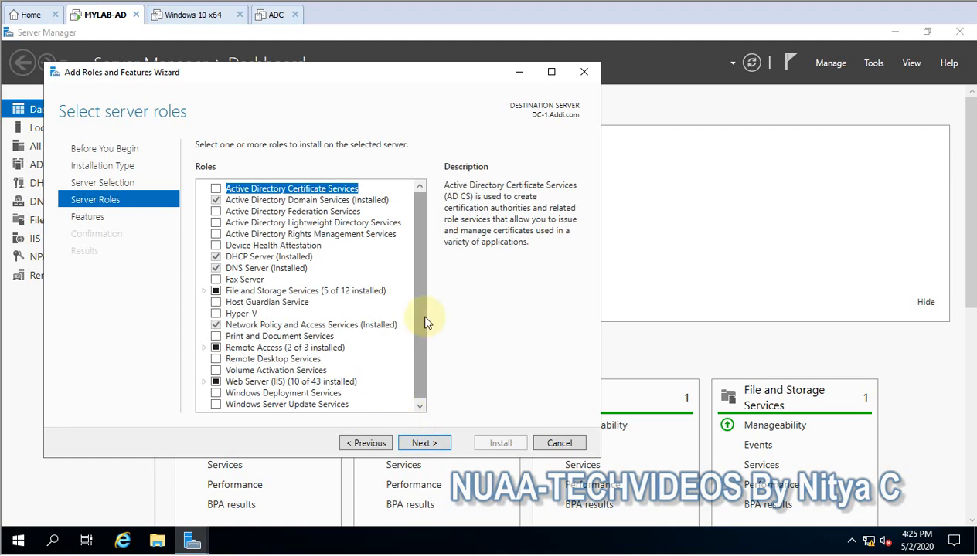
Select the Windows Server Update Services role and add its required features, including the management tools
scroll(421, 332, down, 1)
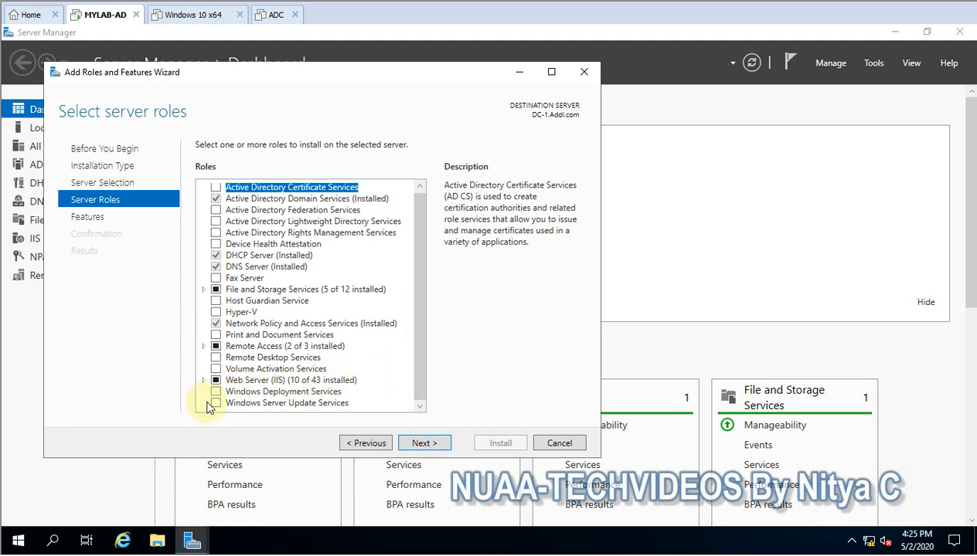
click(215, 404)
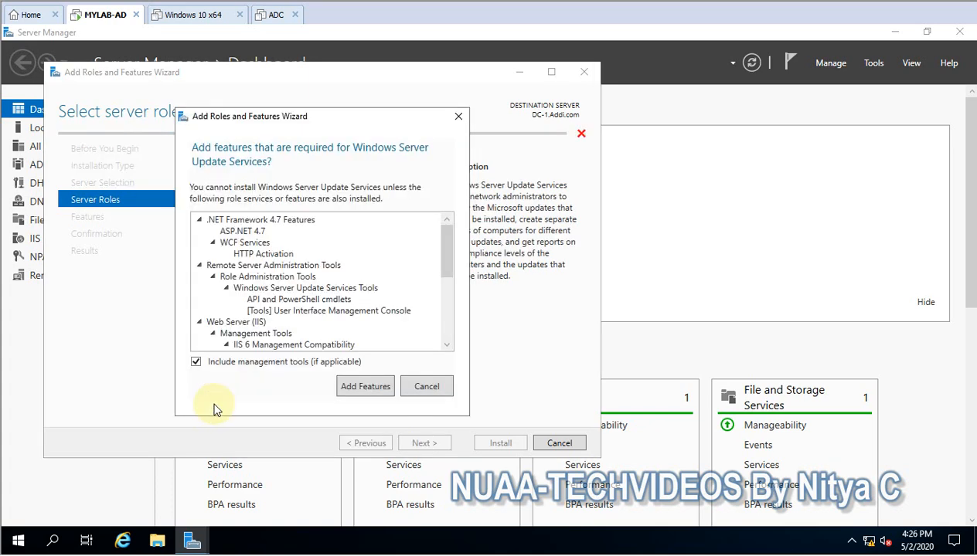
click(357, 389)
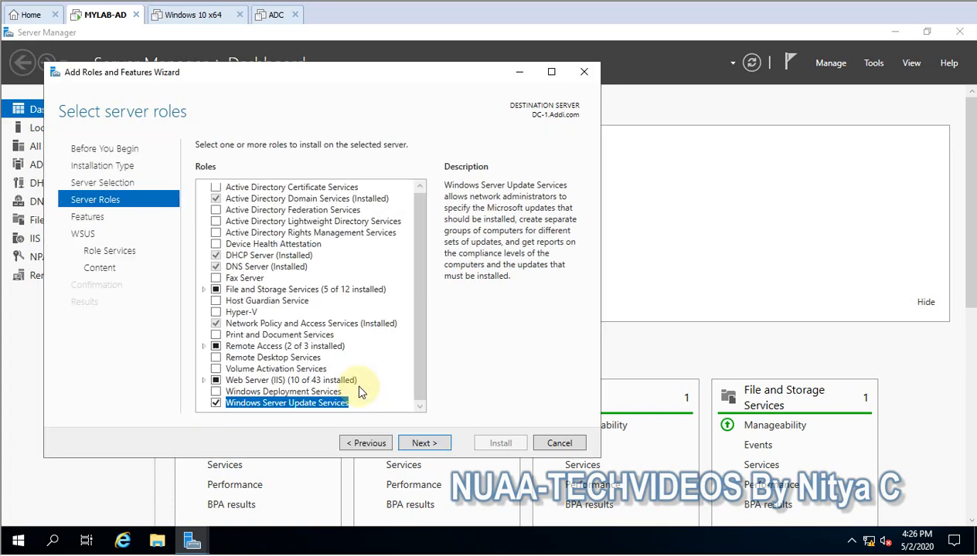
Keep the default features plus the WID Connectivity and WSUS Services role services, and continue to the content location path
click(417, 446)
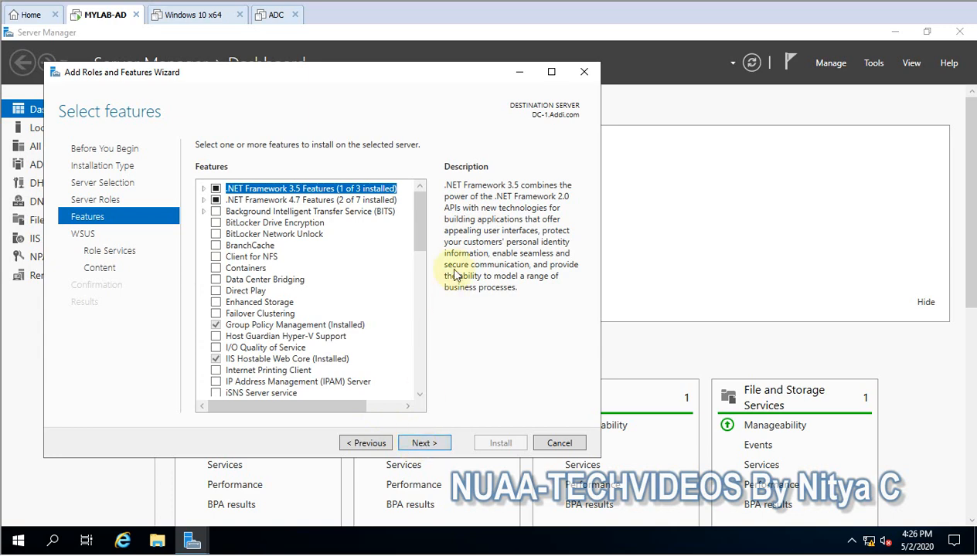
mouse_move(419, 220)
mouse_down()
mouse_move(409, 381)
mouse_move(414, 257)
mouse_move(431, 209)
mouse_up()
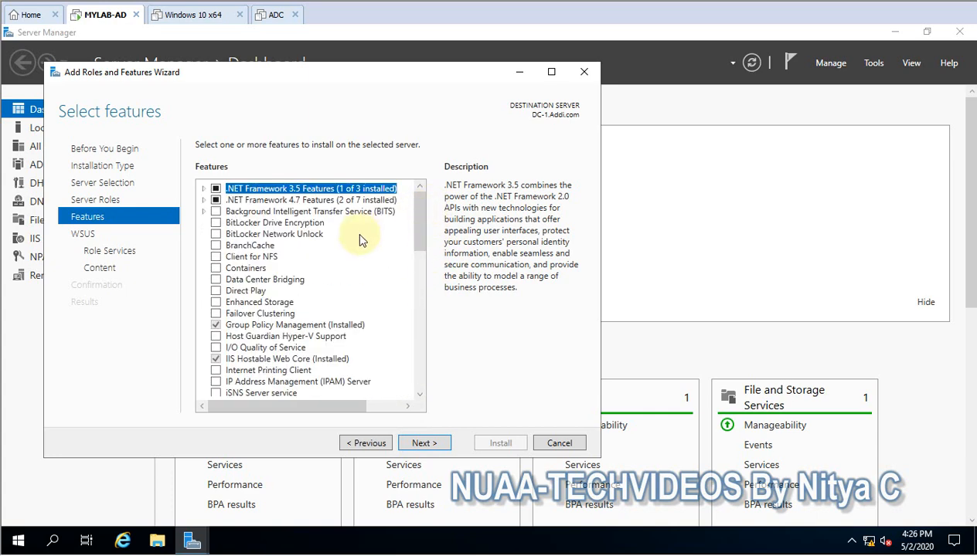
click(417, 443)
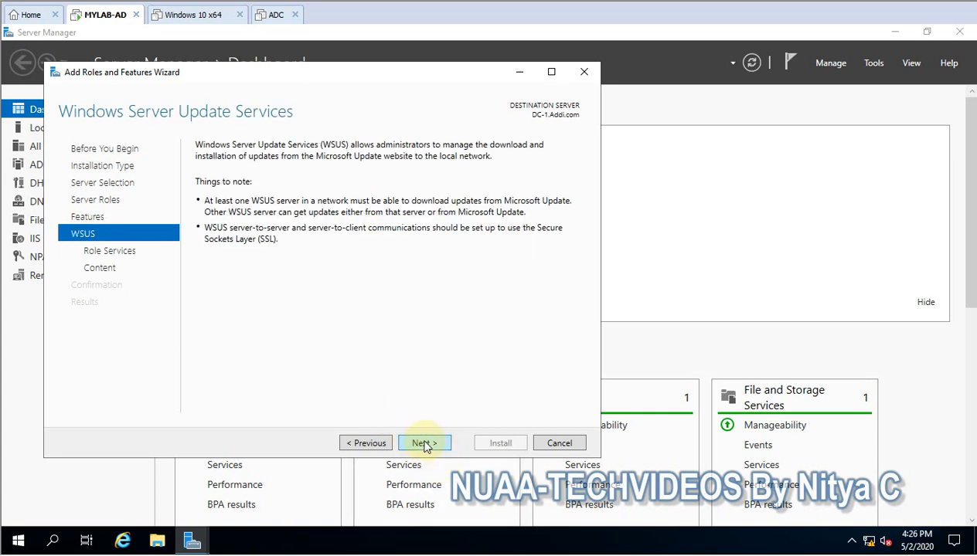
click(424, 445)
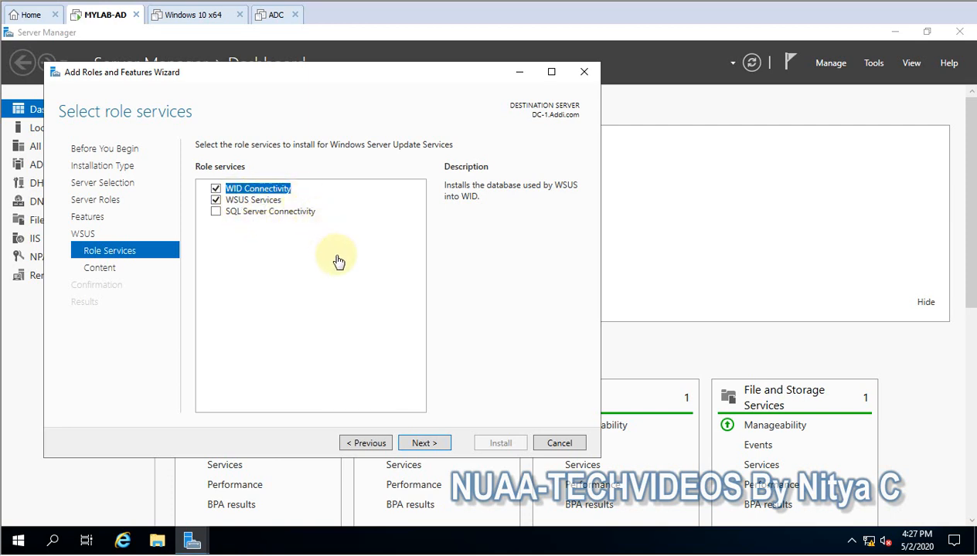
click(422, 443)
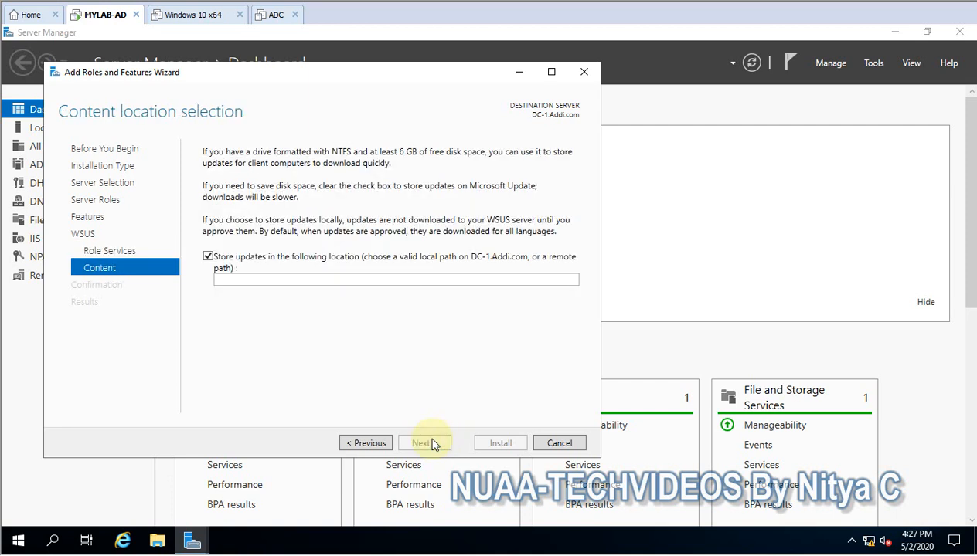
click(248, 277)
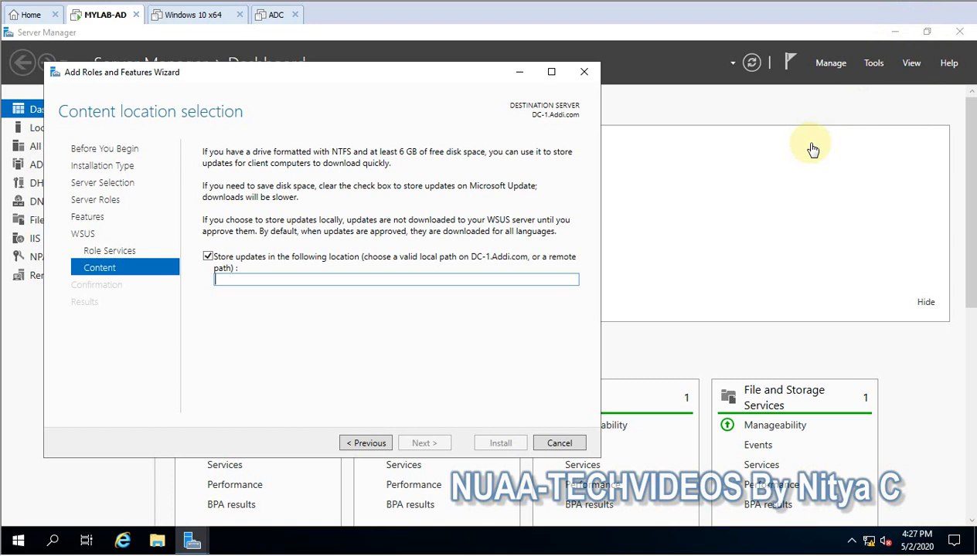
Create a folder named WSUSDatabase on Local Disk (C:) in File Explorer
click(156, 540)
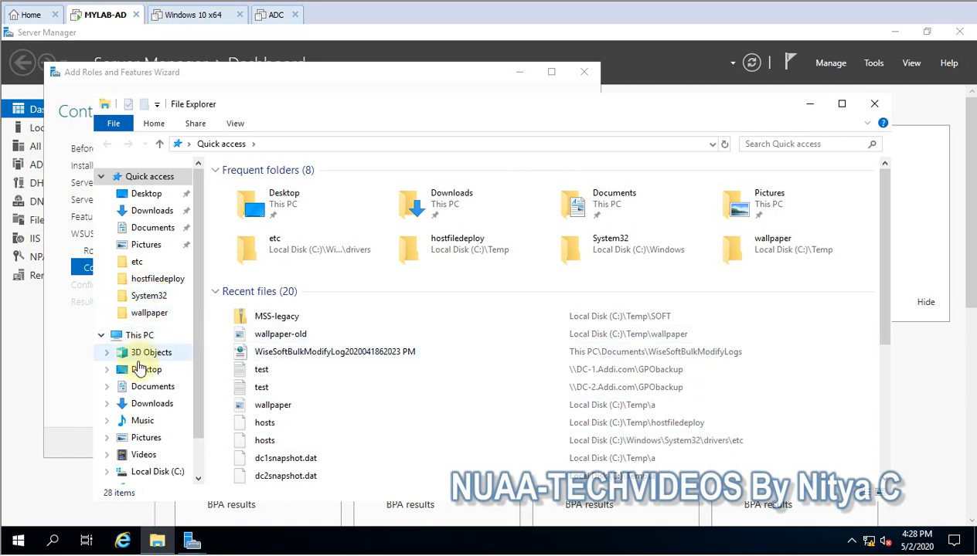
click(124, 336)
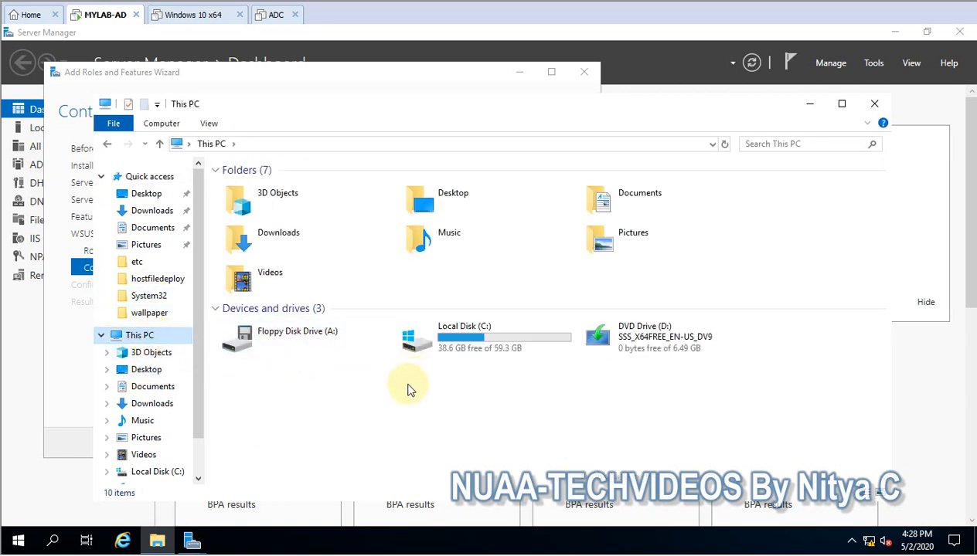
click(475, 341)
double_click(475, 340)
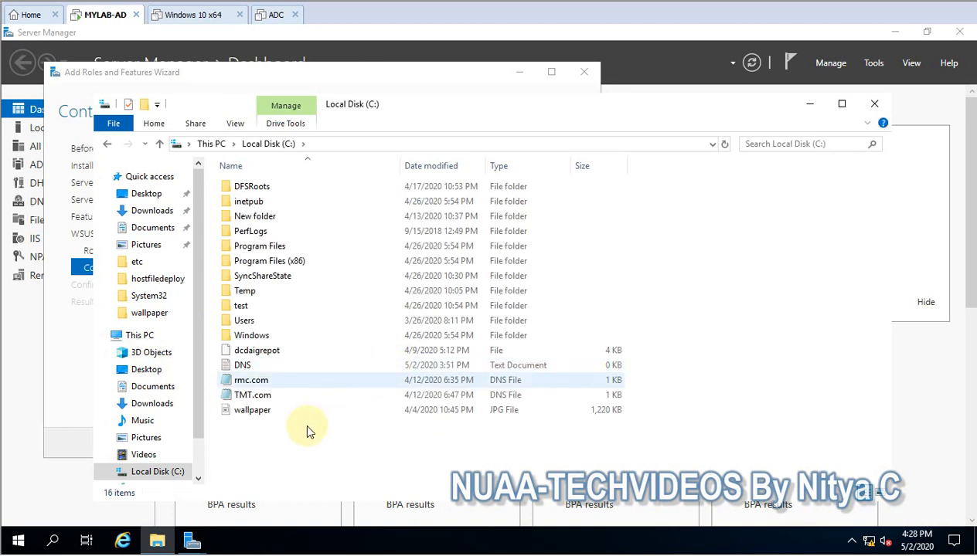
right_click(269, 444)
mouse_move(386, 402)
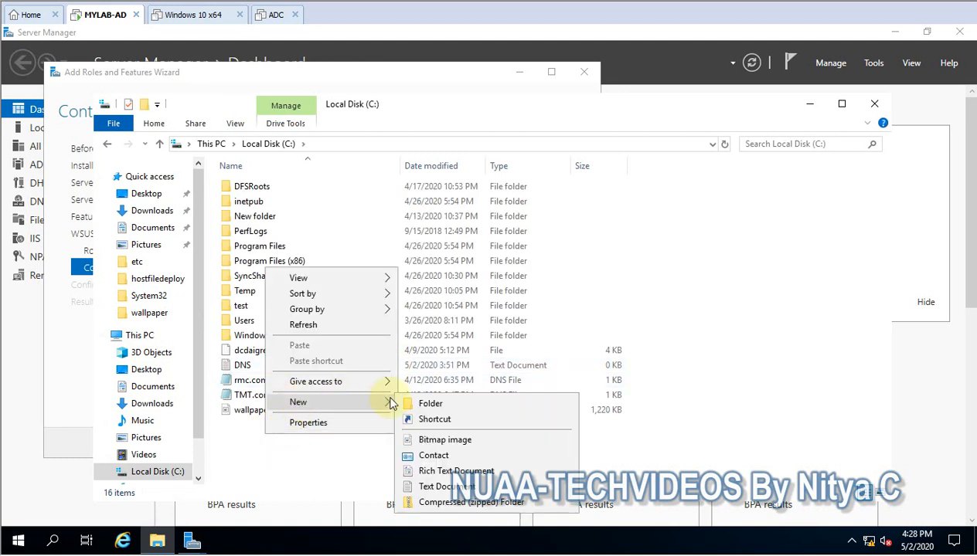
click(457, 396)
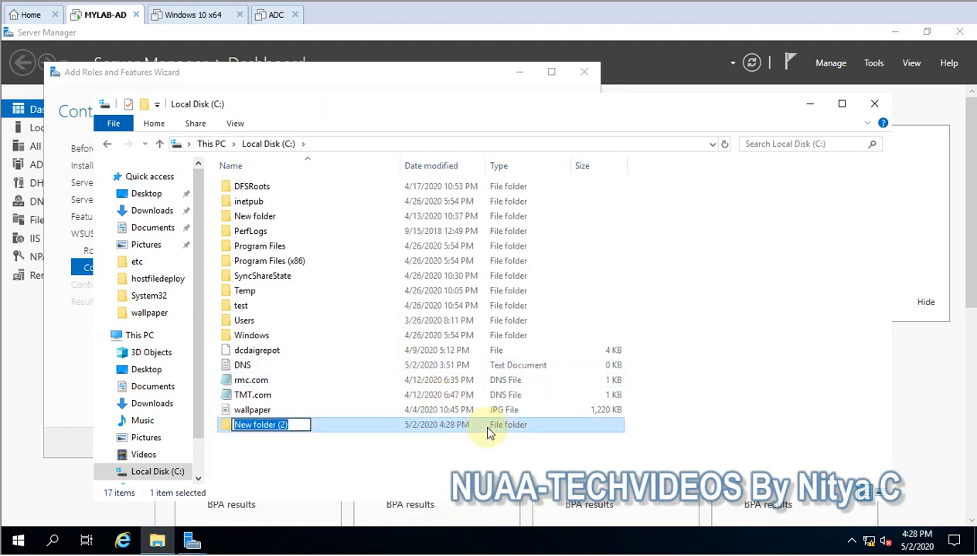
text(WSUS)
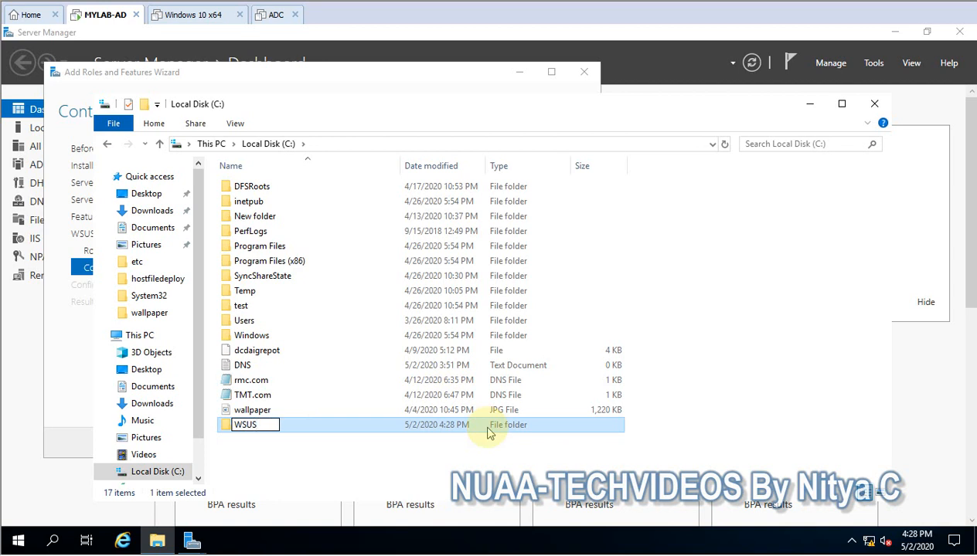
text(DA)
key(BackSpace)
text(atabase)
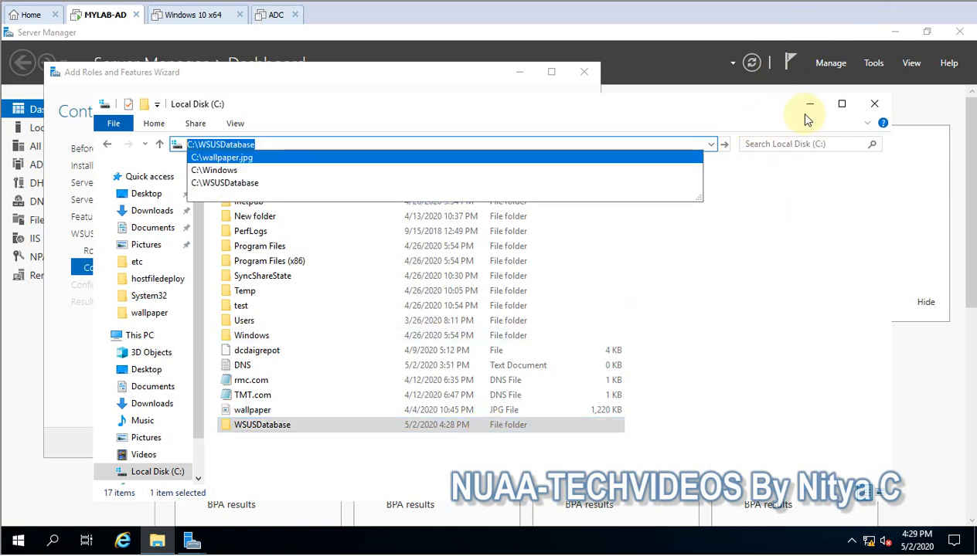
Return to the wizard, set the update storage location to C:\WSUSDatabase, and continue to the installation confirmation
click(808, 105)
click(809, 104)
click(239, 276)
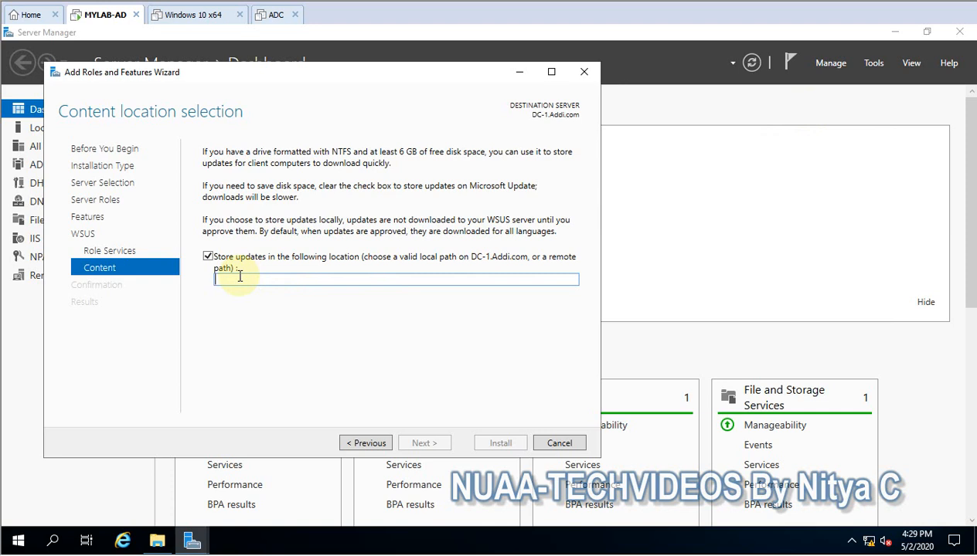
text(C:\WSUSDatabase)
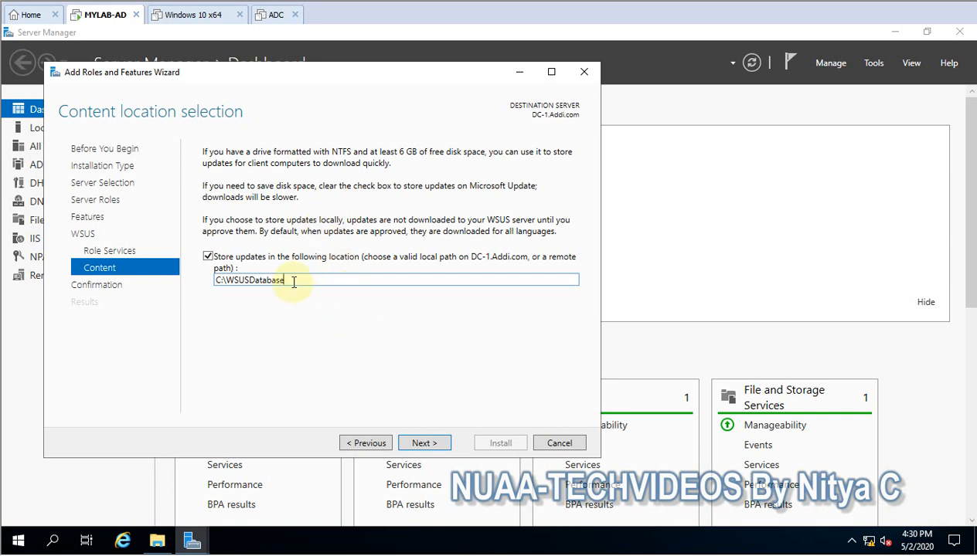
drag(287, 280, 162, 285)
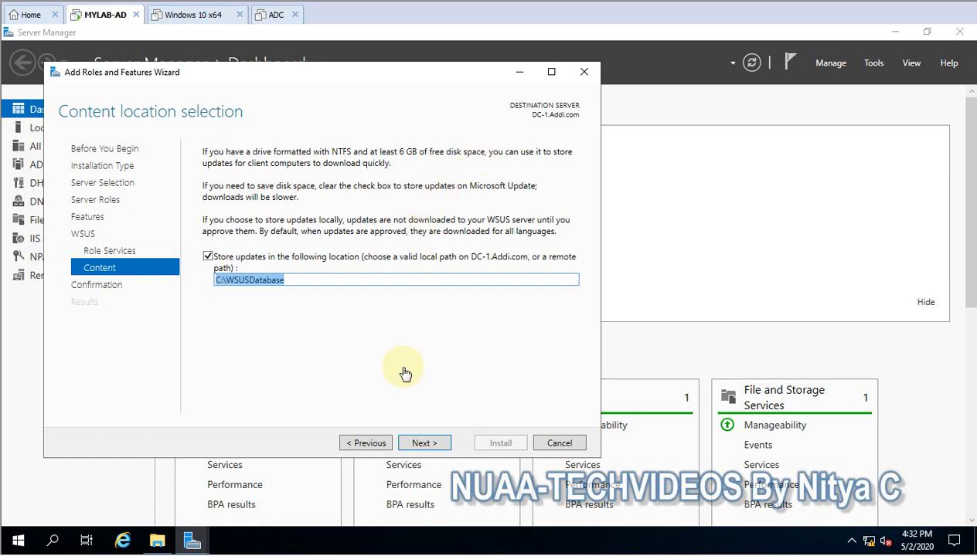
click(425, 444)
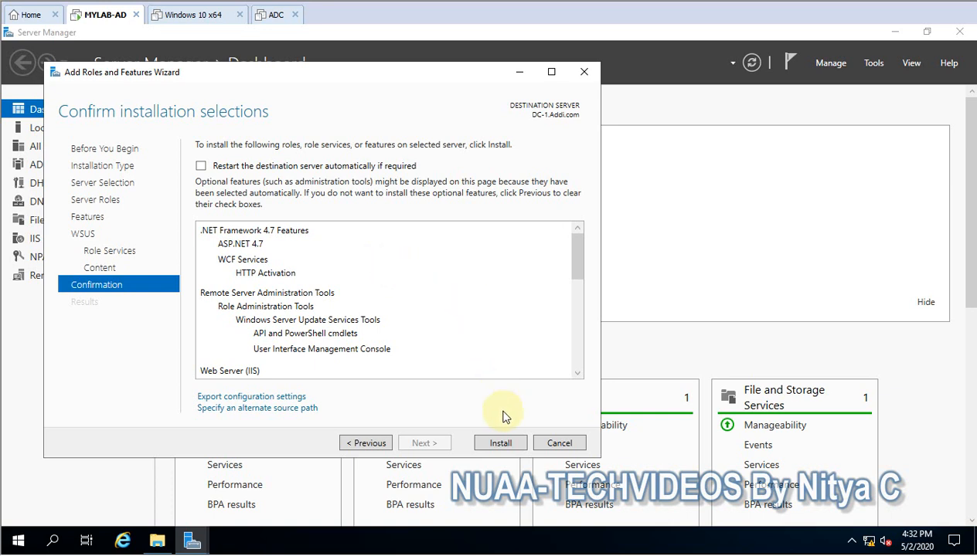
Allow the destination server to restart automatically if required and install the selected roles and features
click(270, 172)
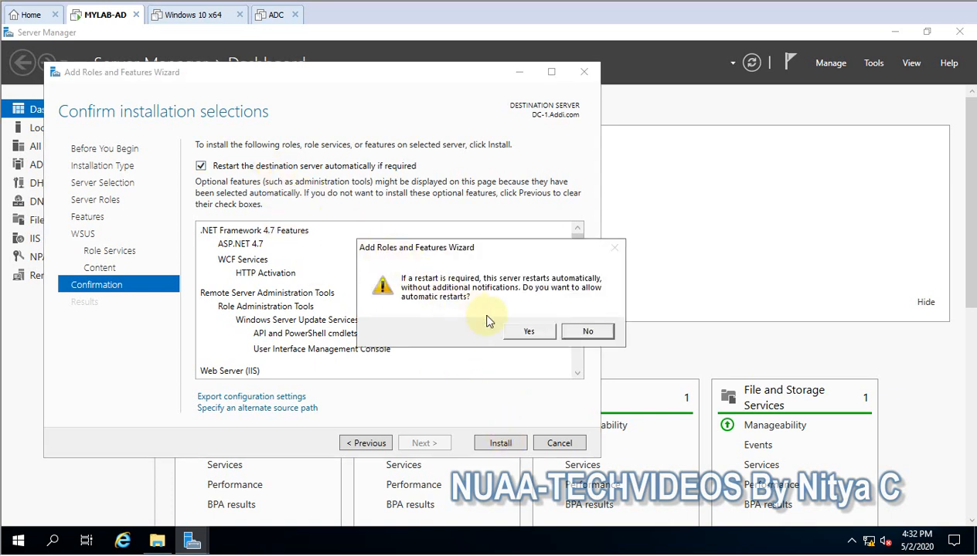
click(528, 332)
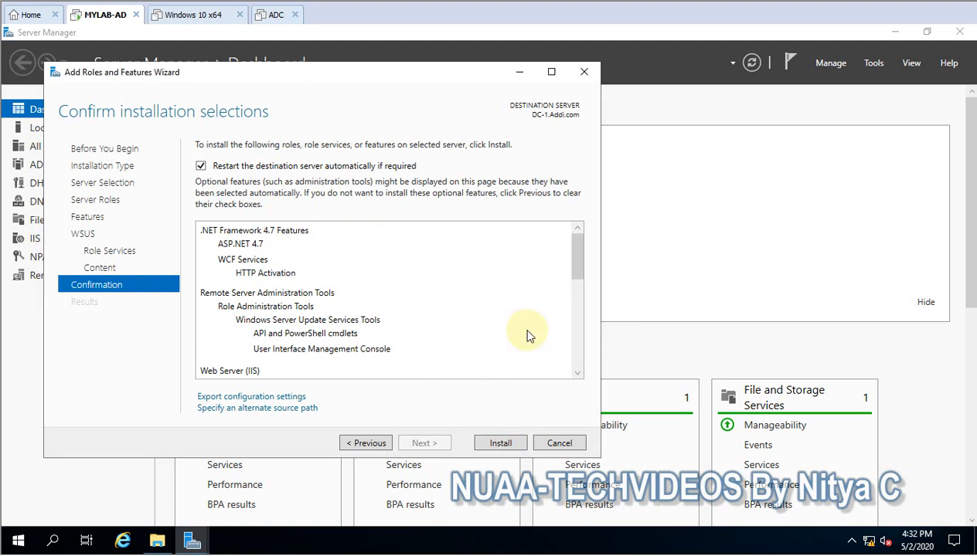
click(500, 445)
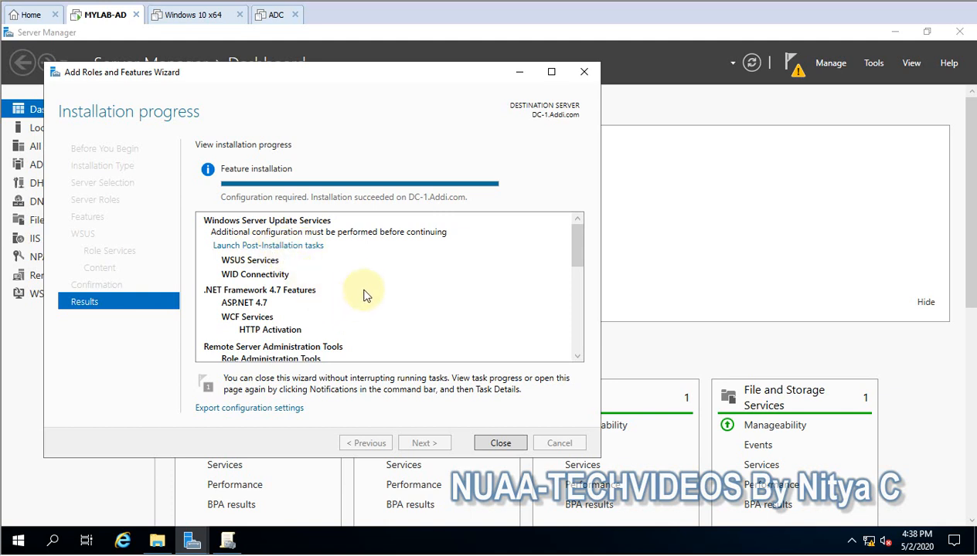
Launch the WSUS post-installation tasks, close the Add Roles and Features Wizard, and open the server notifications
click(292, 248)
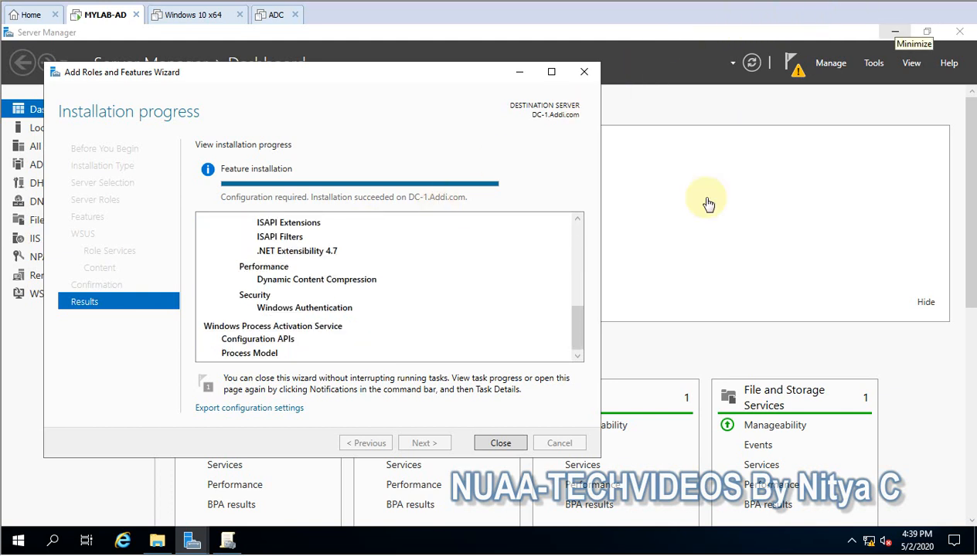
click(496, 447)
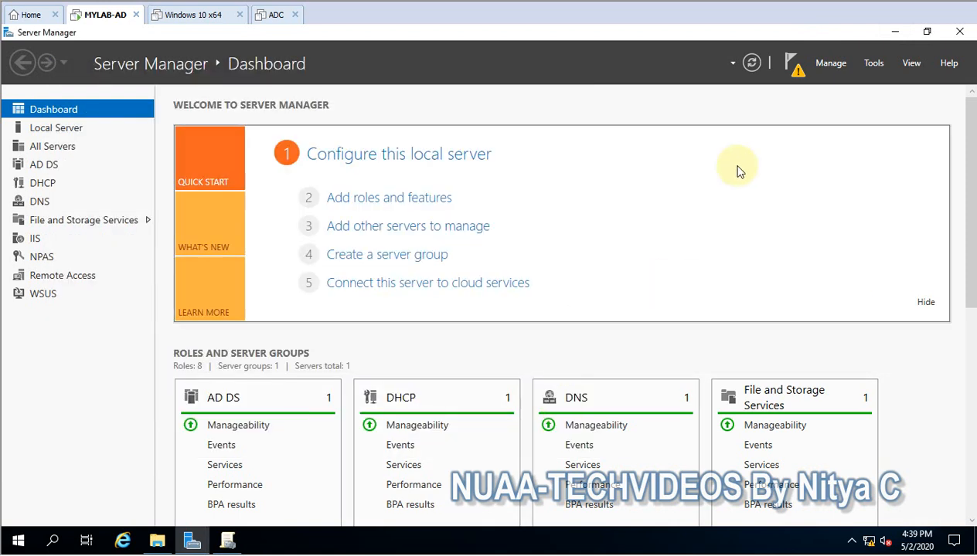
click(798, 75)
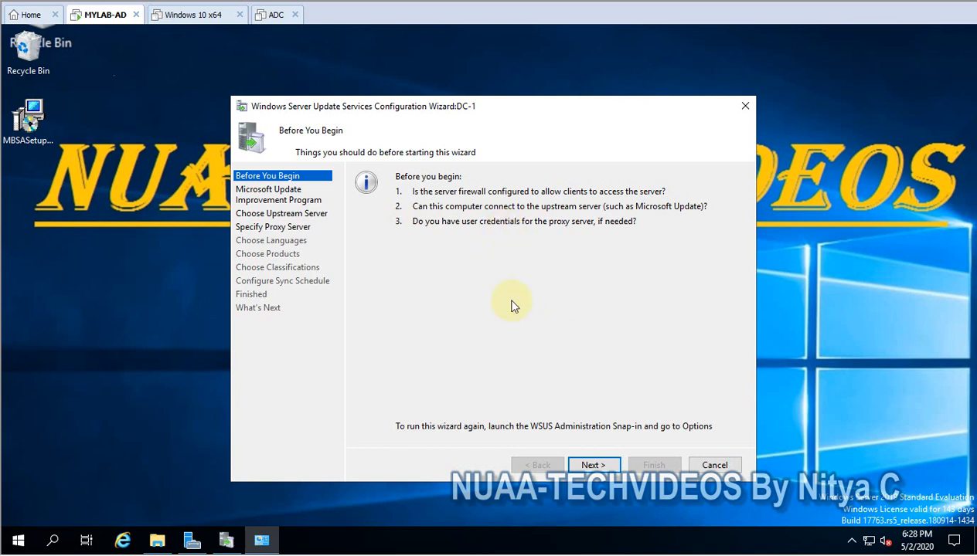
Proceed past the preliminary checks without joining the Microsoft Update Improvement Program
click(592, 466)
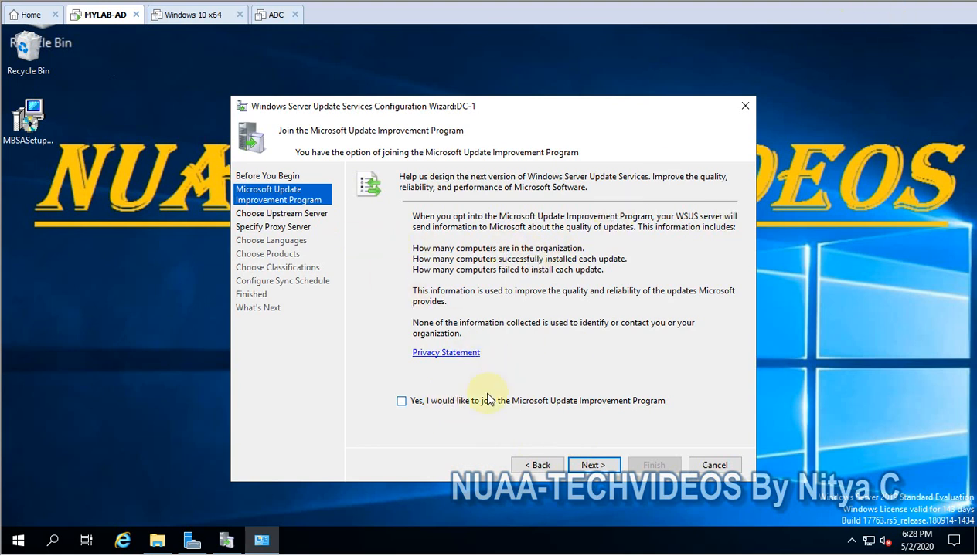
click(593, 465)
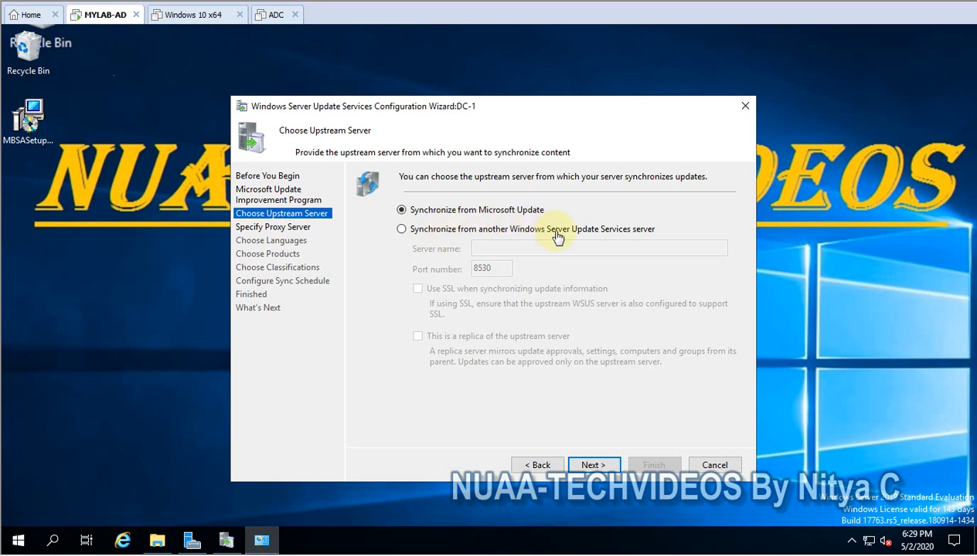
click(401, 230)
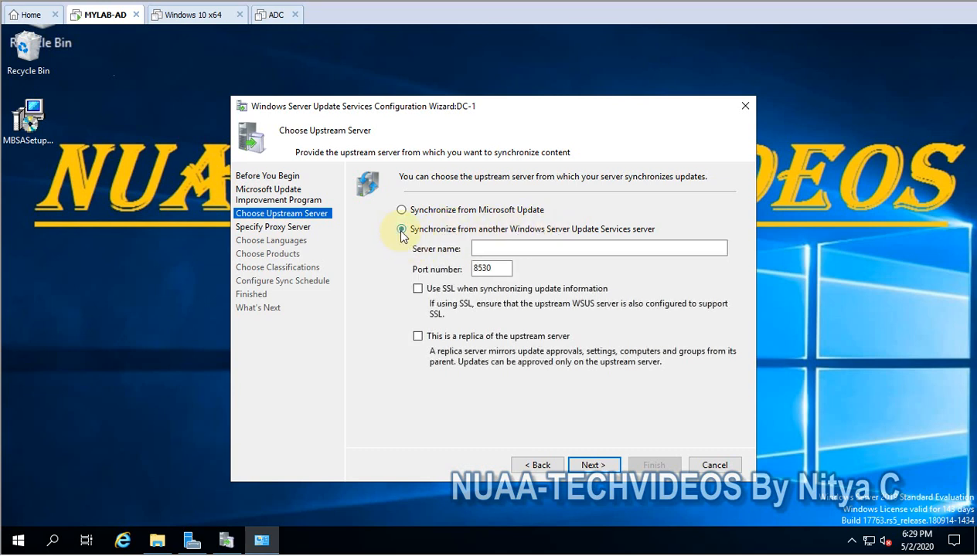
click(489, 269)
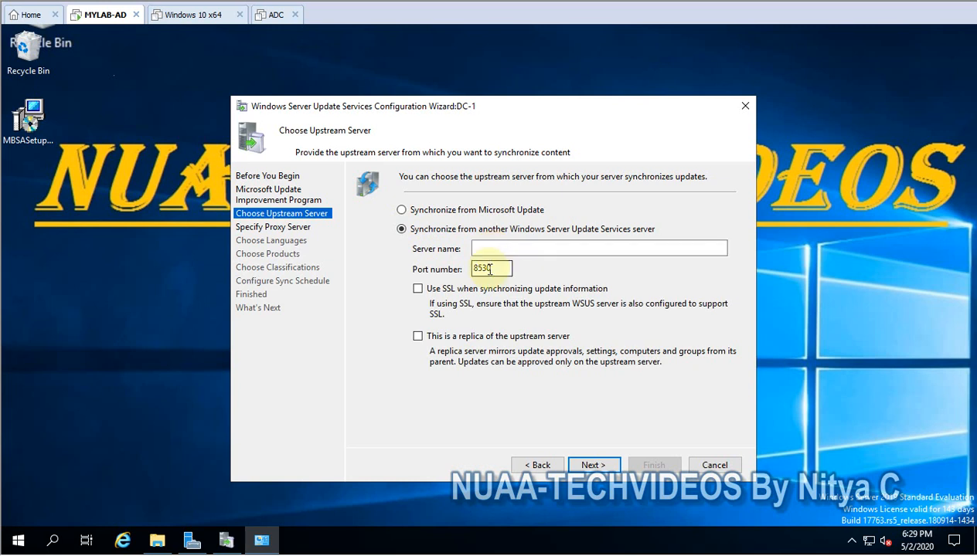
click(402, 211)
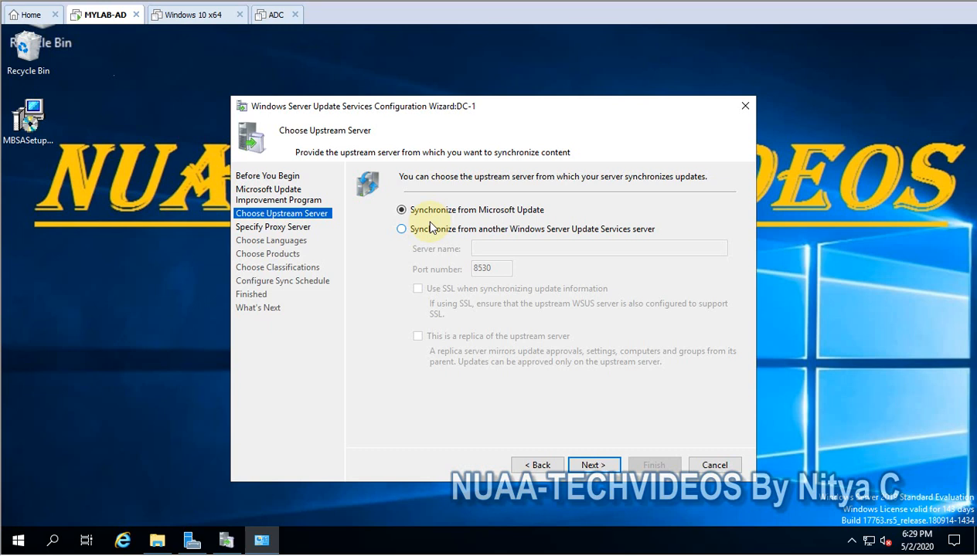
Keep Microsoft Update as the synchronization source, leave the proxy server disabled, and start connecting to the upstream server
click(591, 464)
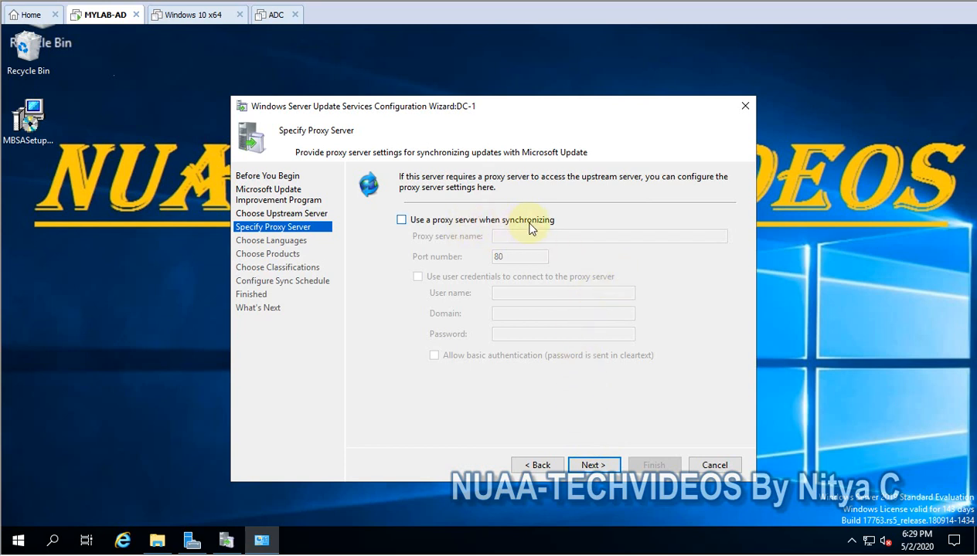
click(604, 466)
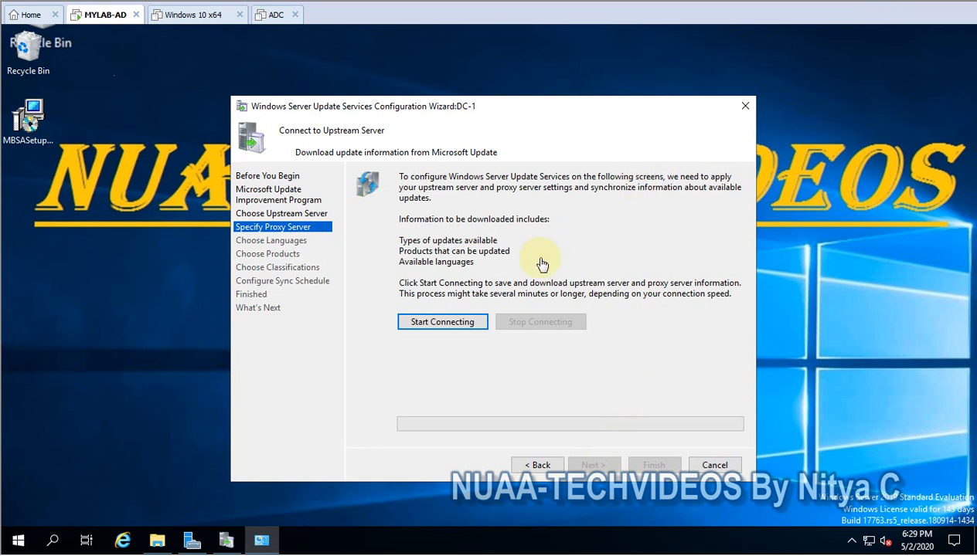
click(442, 322)
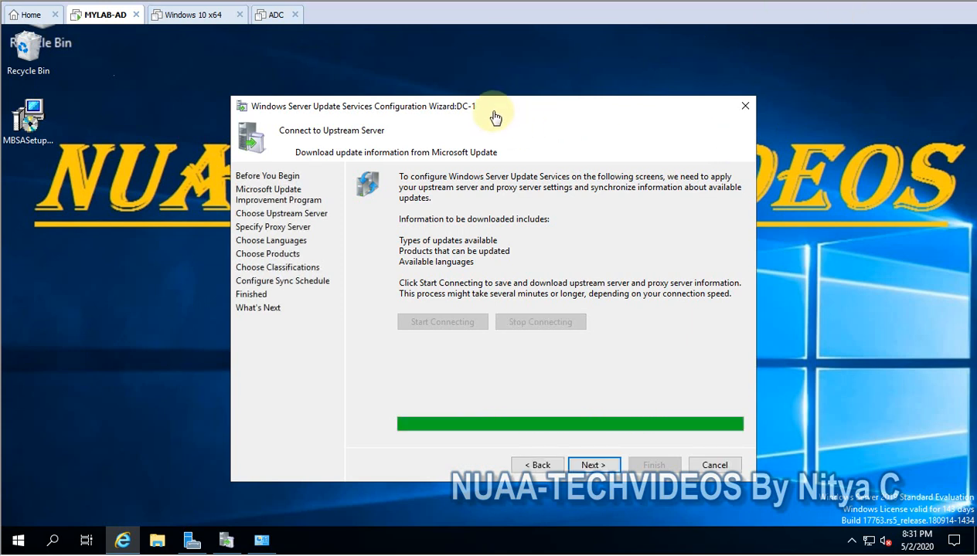
Continue to the language selection, keep English as the only update language, and proceed to the product selection
click(591, 465)
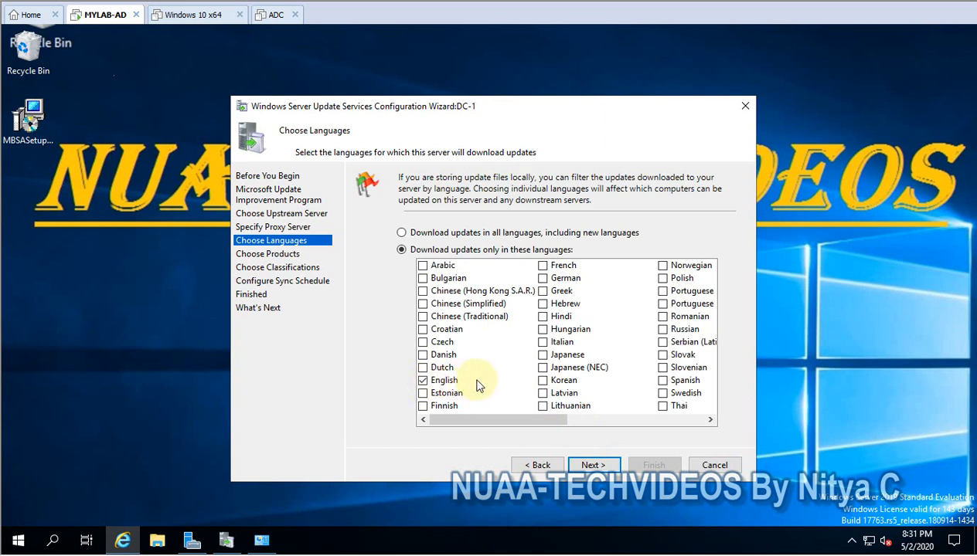
click(593, 465)
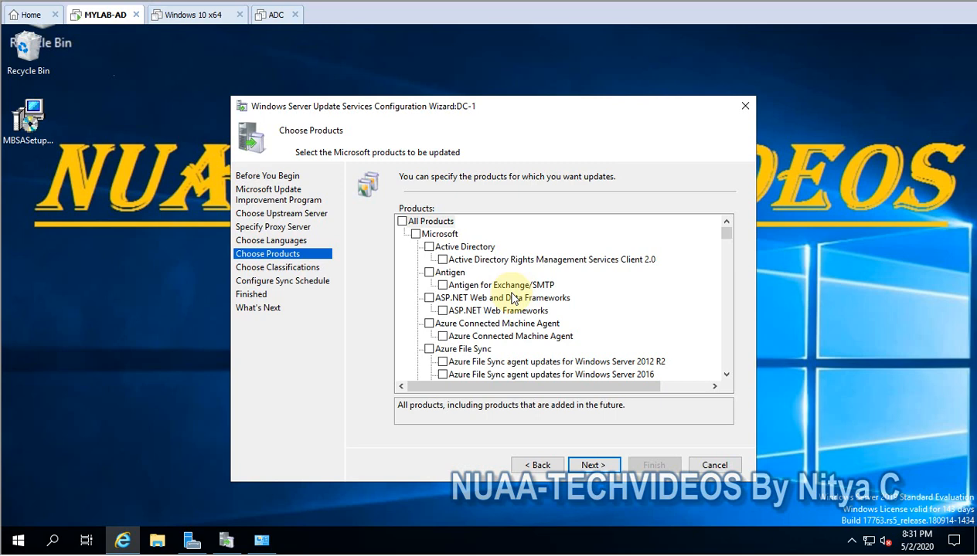
Deselect the entire Windows category in the list of products to update
scroll(512, 299, down, 13)
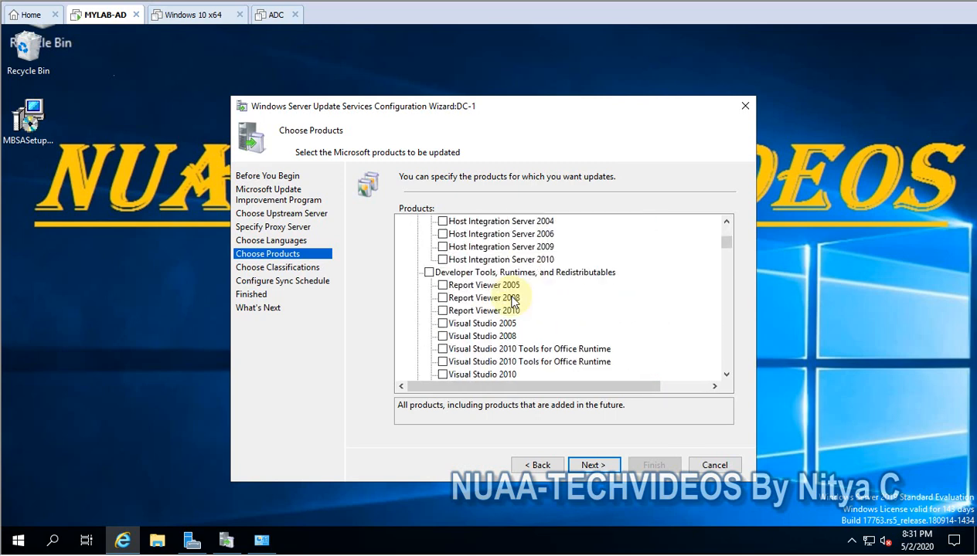
scroll(512, 301, down, 1)
scroll(513, 299, down, 12)
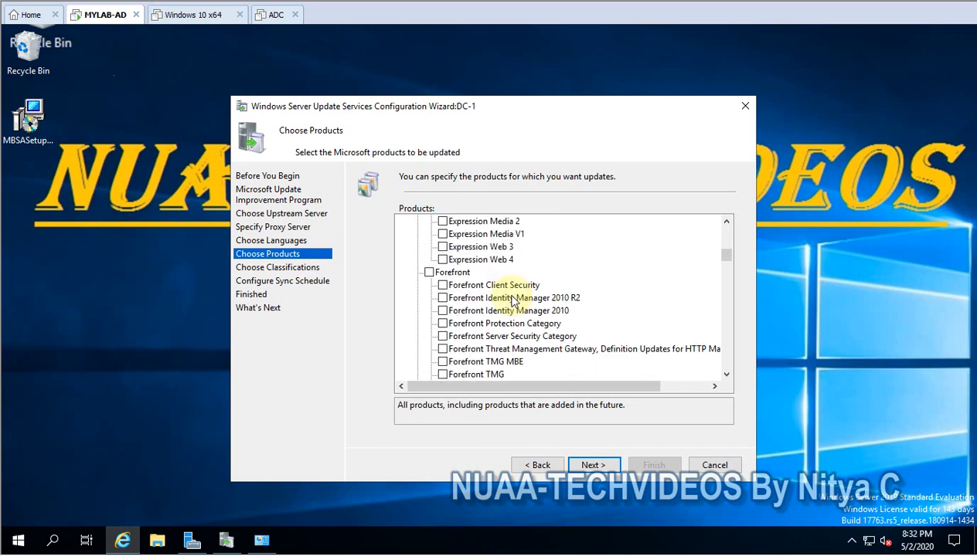
scroll(513, 300, down, 12)
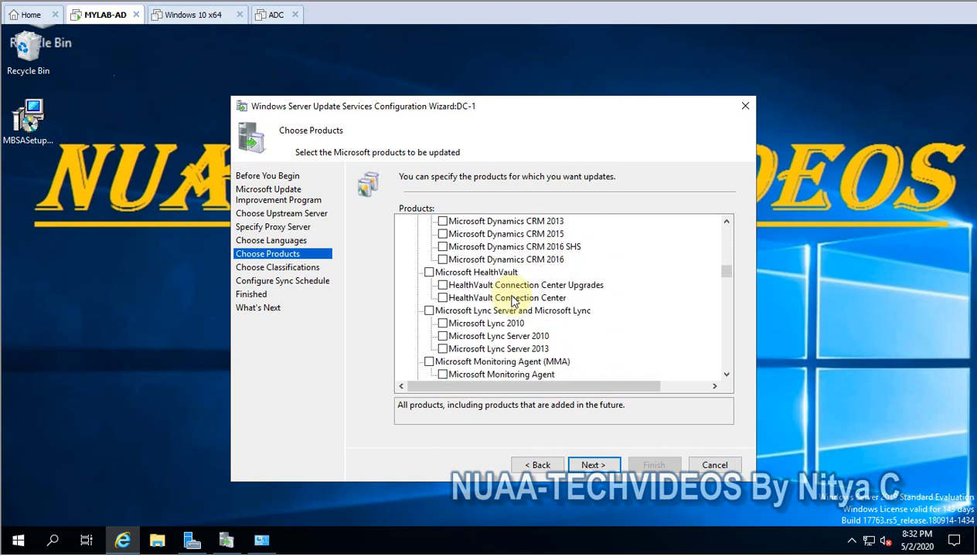
scroll(512, 302, down, 6)
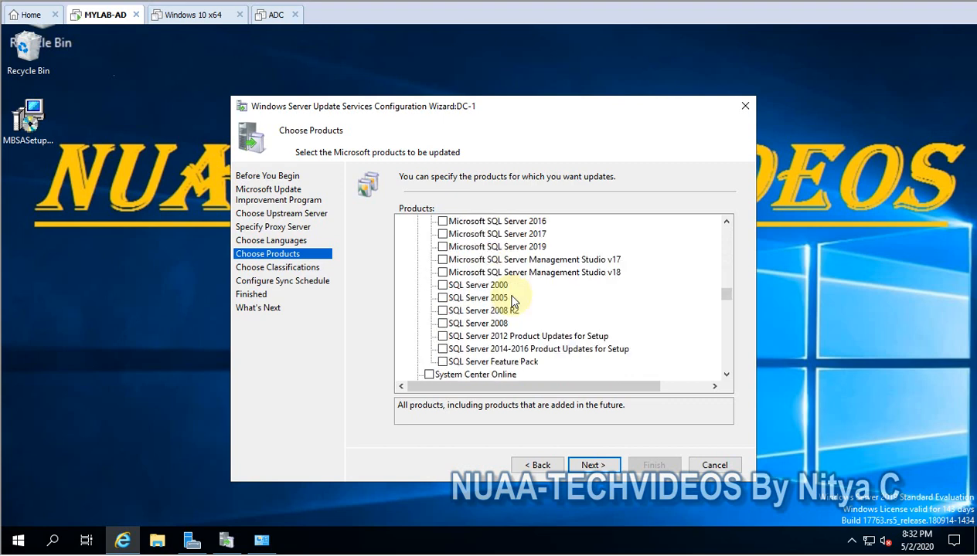
scroll(513, 301, down, 10)
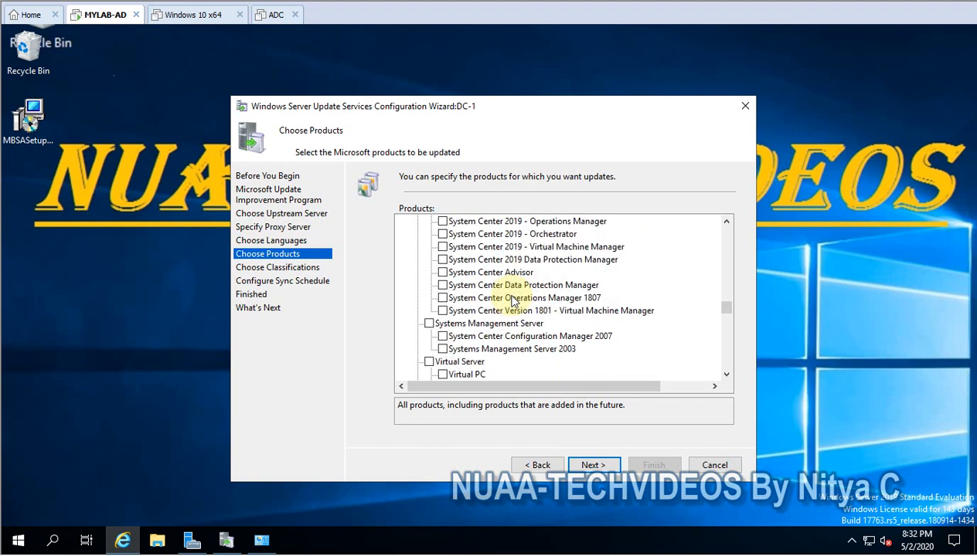
scroll(512, 301, up, 5)
scroll(513, 302, down, 5)
scroll(512, 301, down, 5)
scroll(512, 300, up, 2)
scroll(513, 301, down, 6)
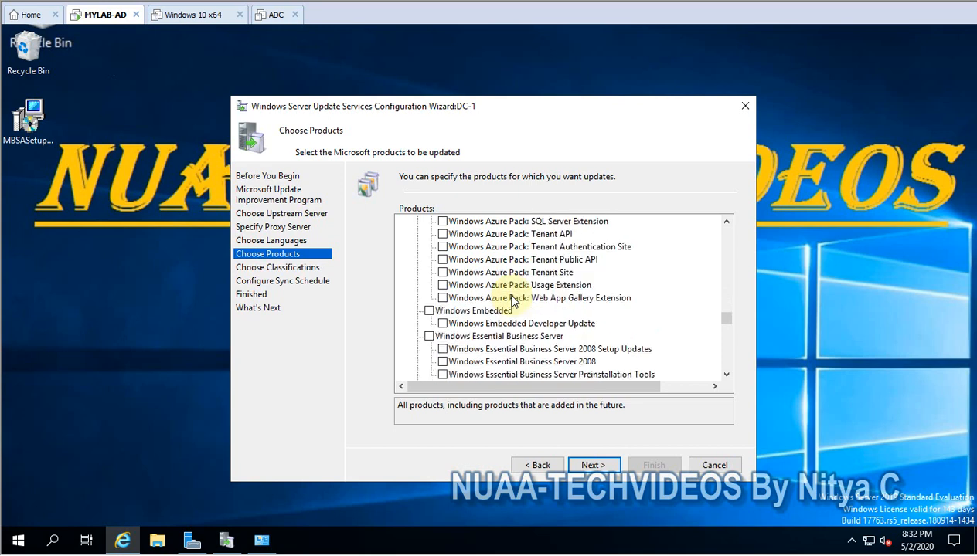
scroll(512, 301, down, 1)
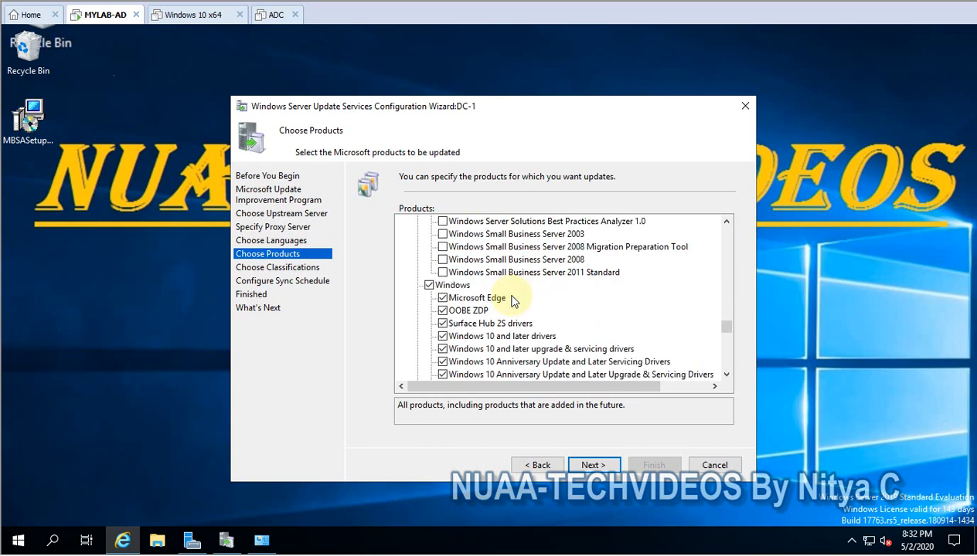
scroll(512, 302, down, 1)
scroll(556, 309, down, 1)
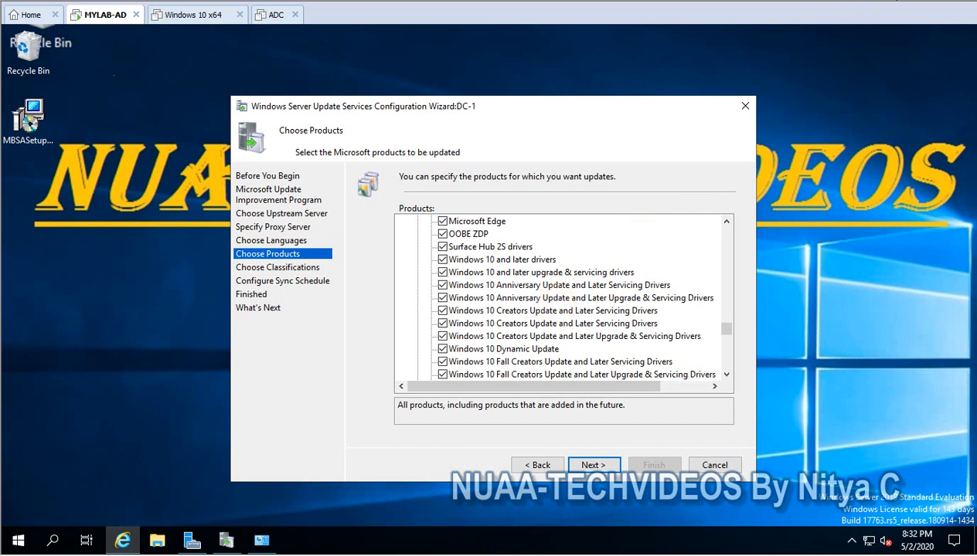
scroll(418, 317, up, 1)
click(429, 259)
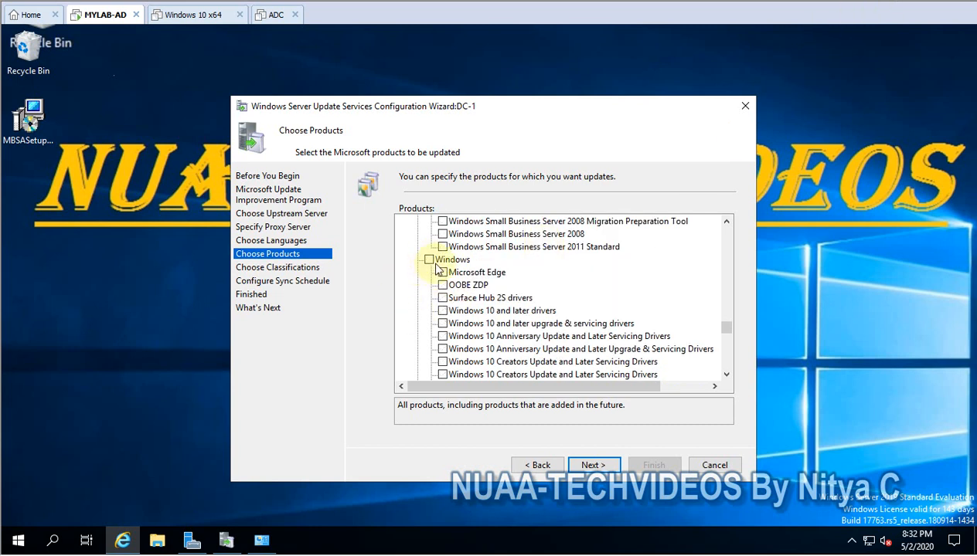
Select the Windows 10 S servicing and upgrade driver products for versions 1709, 1803, 1809, 1903 and Vibranium
scroll(488, 328, down, 1)
scroll(484, 319, down, 1)
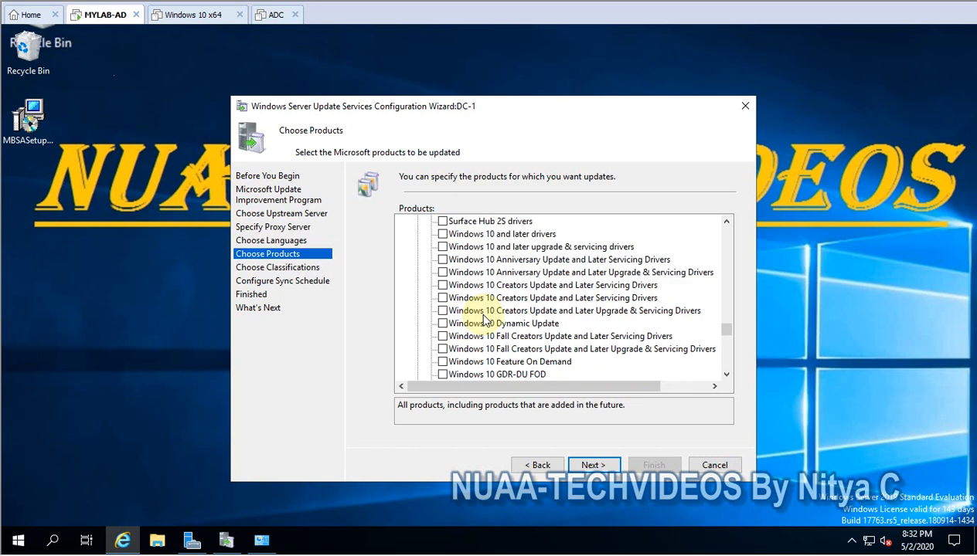
scroll(484, 319, down, 1)
scroll(484, 319, up, 1)
scroll(484, 319, down, 5)
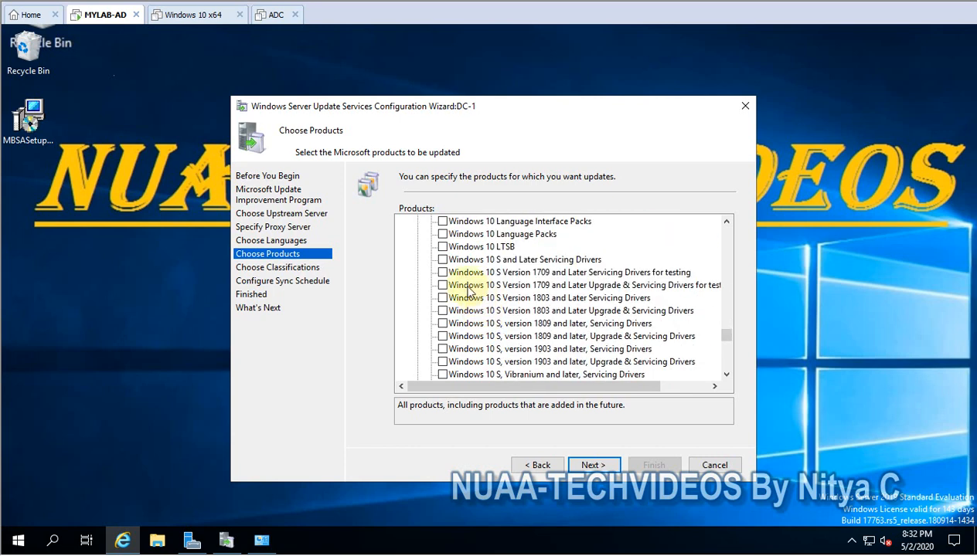
click(442, 272)
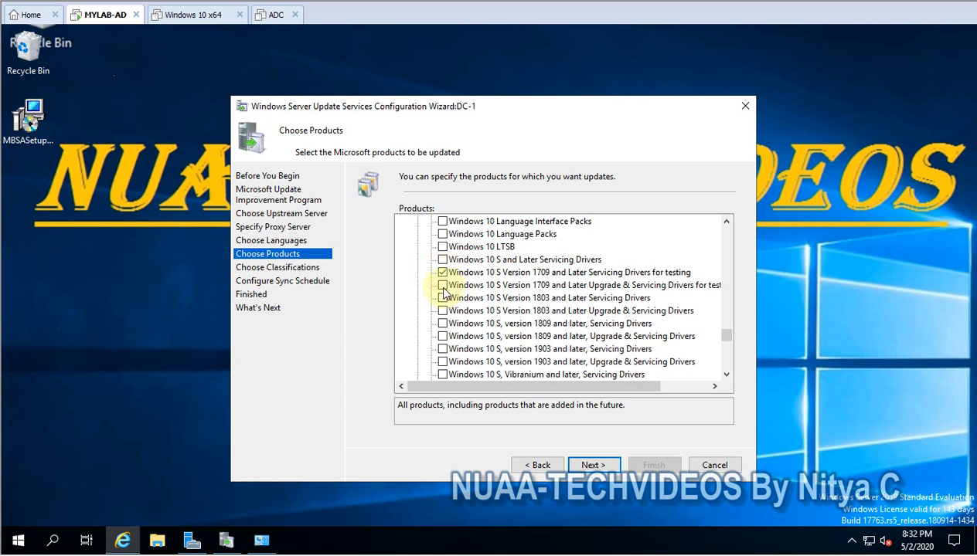
click(442, 286)
click(441, 298)
click(442, 311)
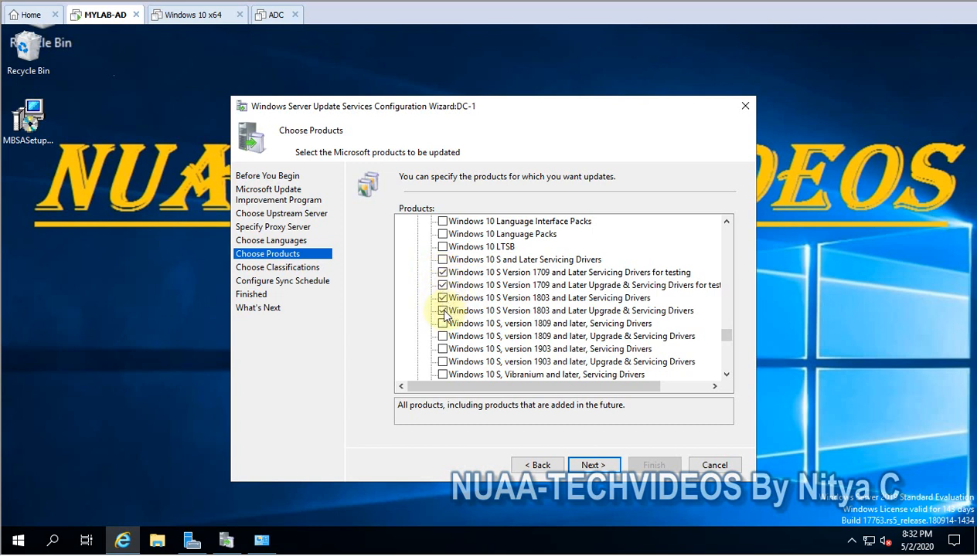
click(442, 323)
click(441, 336)
click(442, 349)
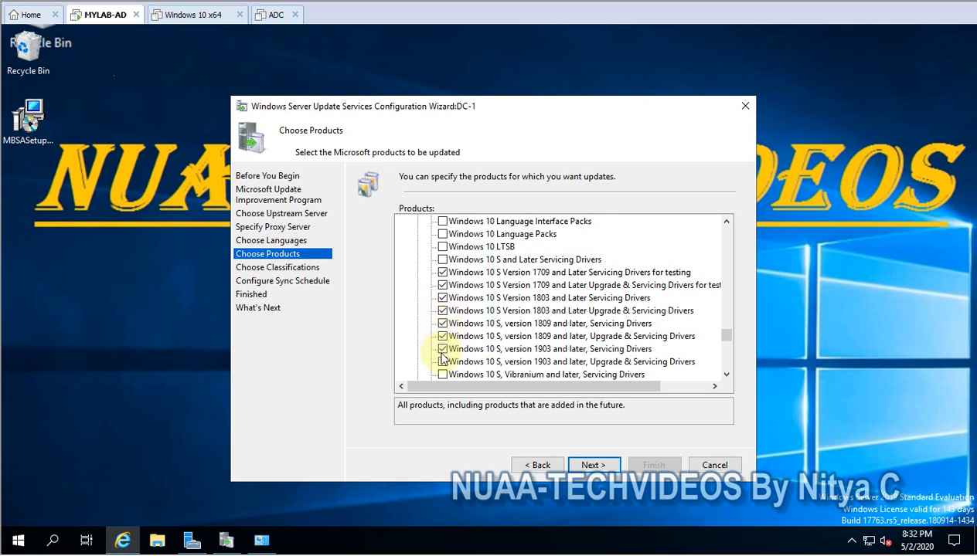
scroll(444, 351, down, 1)
click(442, 323)
click(442, 336)
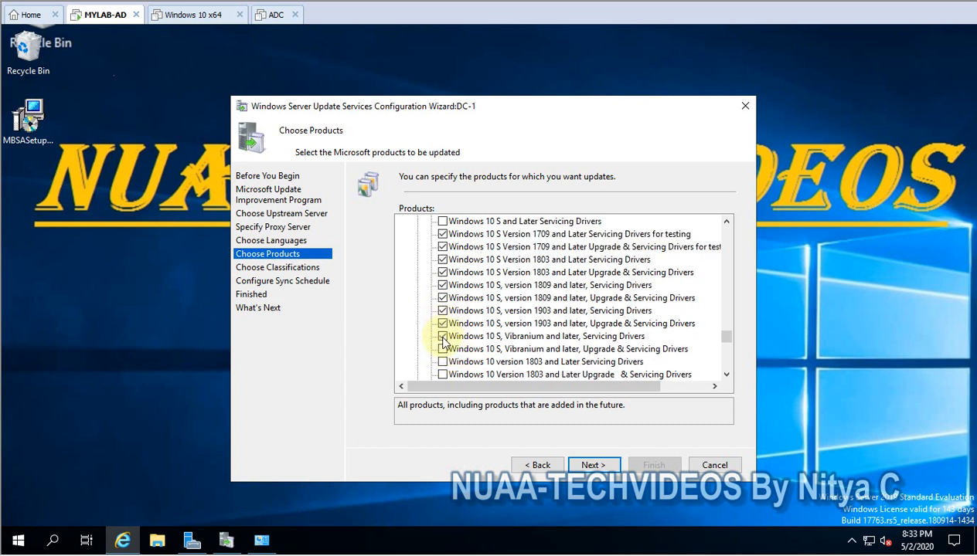
Select the Windows 10 version 1803 upgrade drivers, every Windows 10 version 1809, 1903 and Vibranium entry, and the plain Windows 10 product
scroll(446, 349, down, 1)
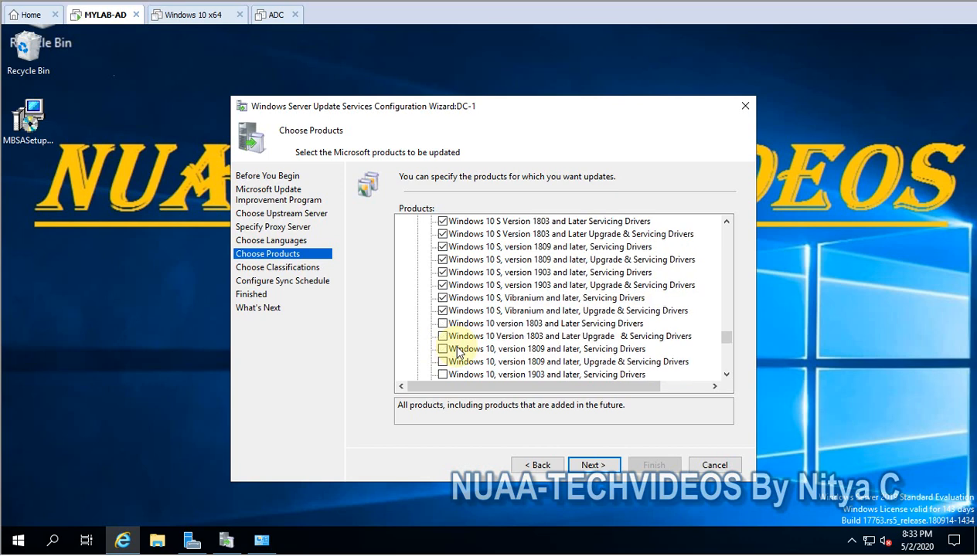
click(442, 336)
click(443, 349)
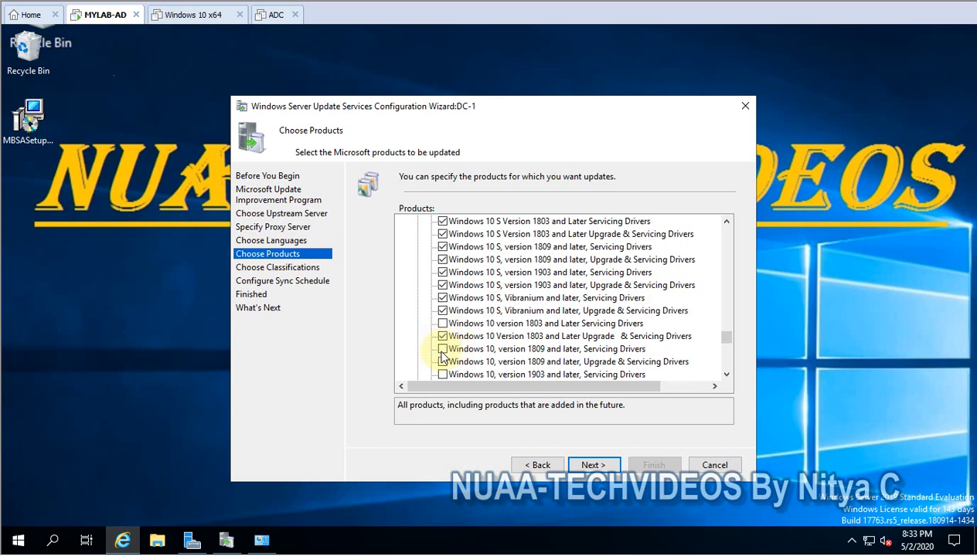
scroll(452, 357, down, 1)
scroll(450, 354, down, 1)
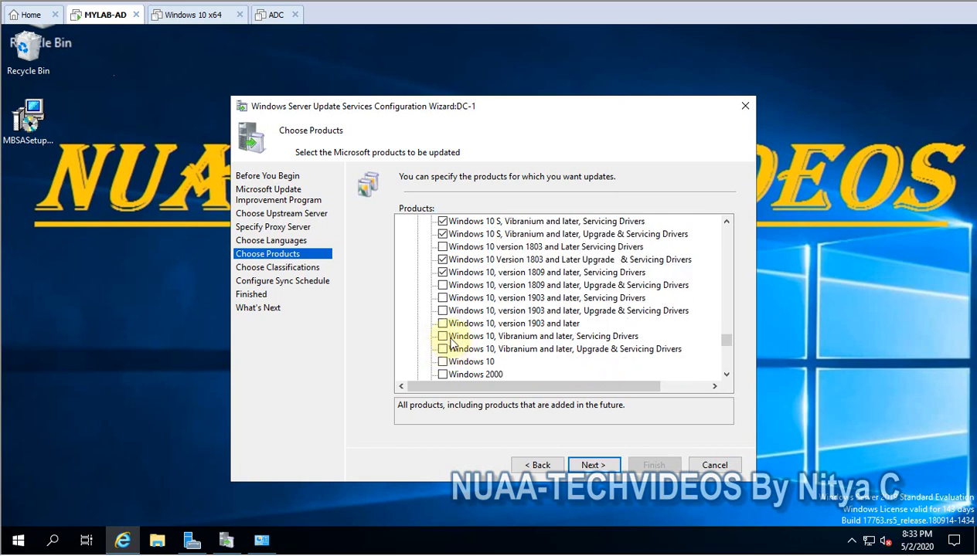
click(442, 285)
click(442, 297)
click(442, 311)
click(442, 323)
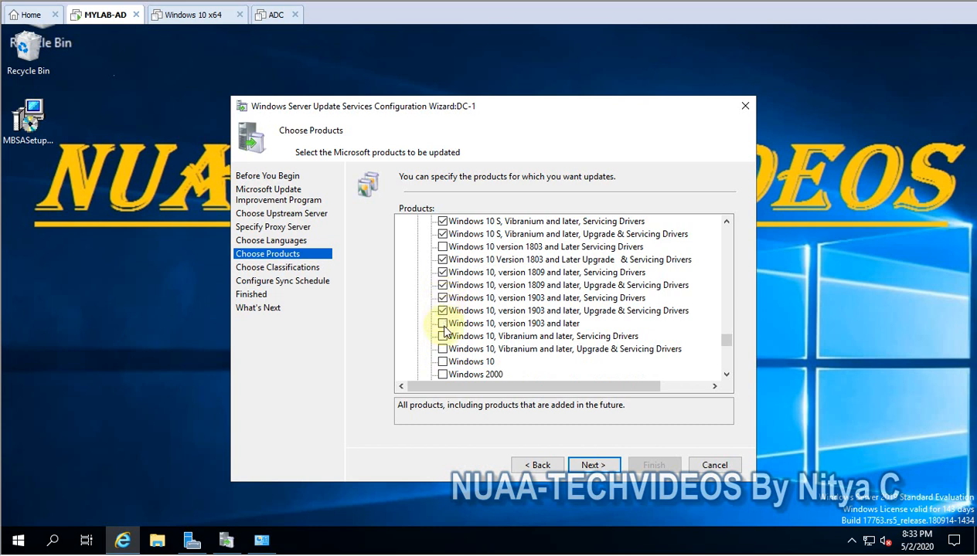
click(442, 336)
click(441, 349)
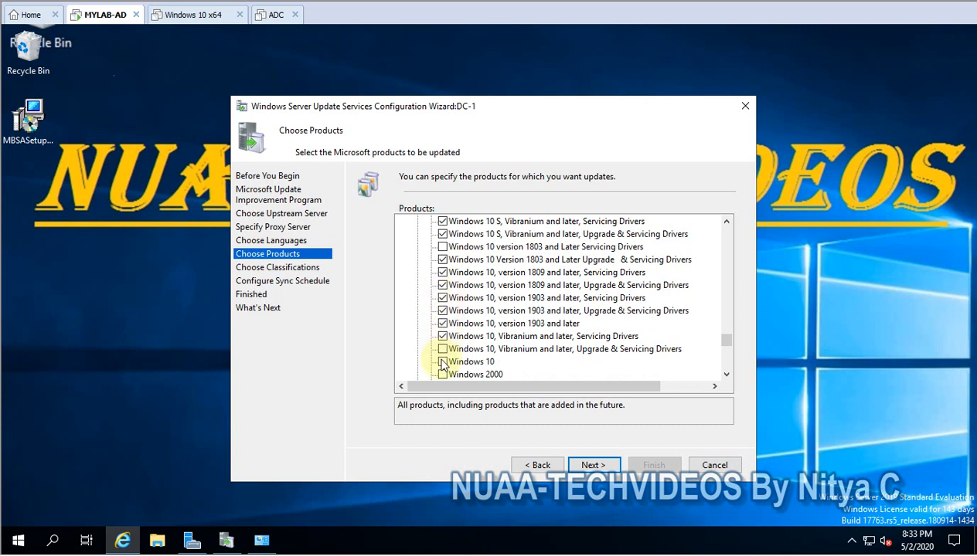
scroll(466, 355, down, 1)
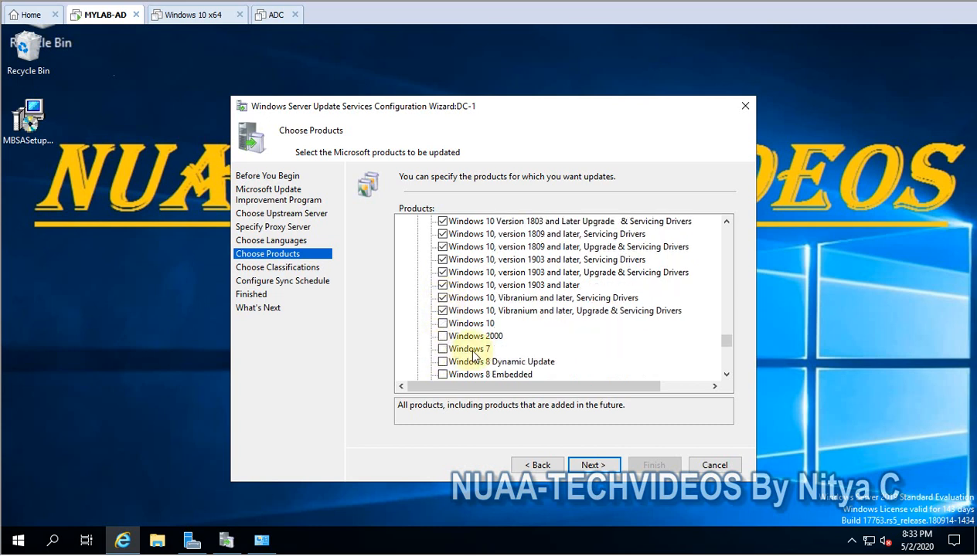
click(441, 323)
Select Windows Server 2012, 2012 R2, 2016 and 2019, plus the Server 2016 servicing drivers and both Server 2019 driver products
scroll(462, 353, down, 2)
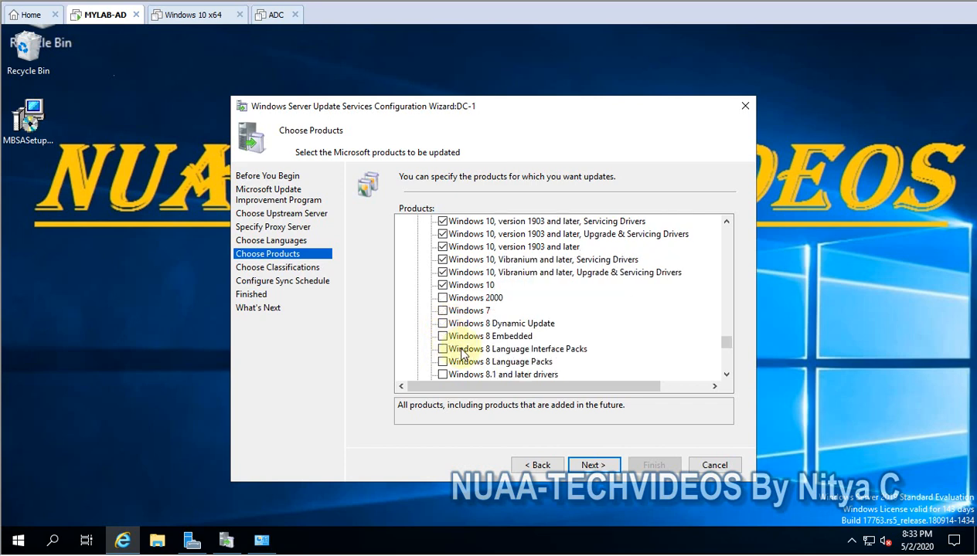
scroll(462, 354, down, 6)
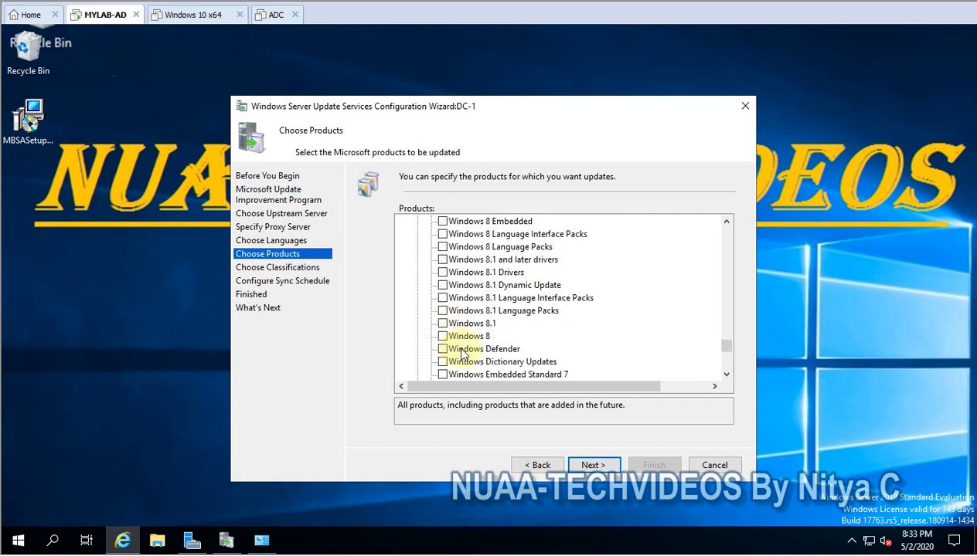
scroll(462, 354, down, 5)
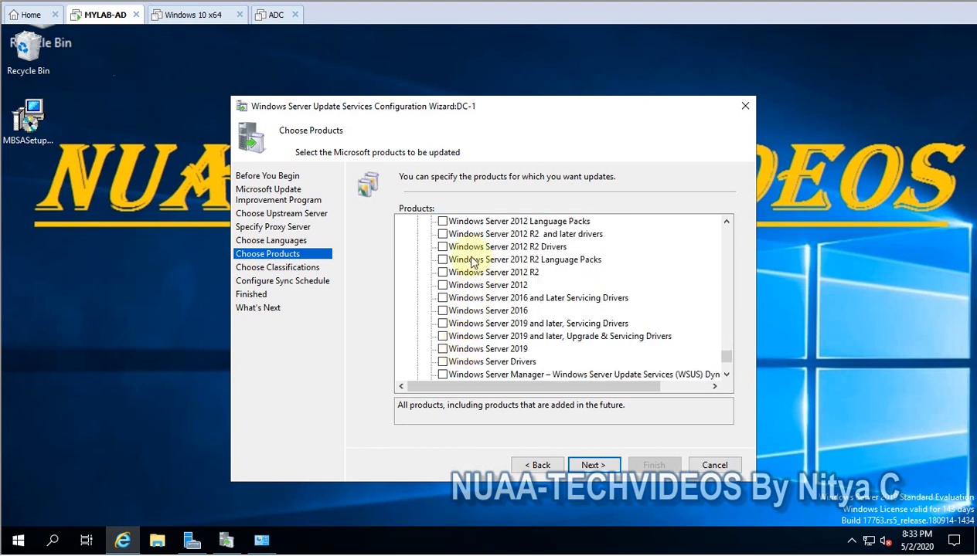
scroll(454, 239, up, 1)
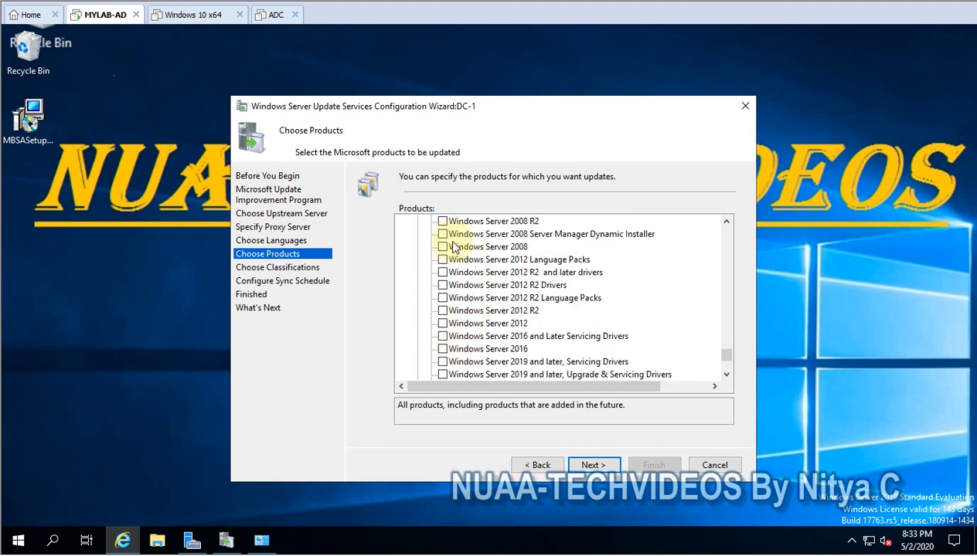
scroll(451, 297, down, 1)
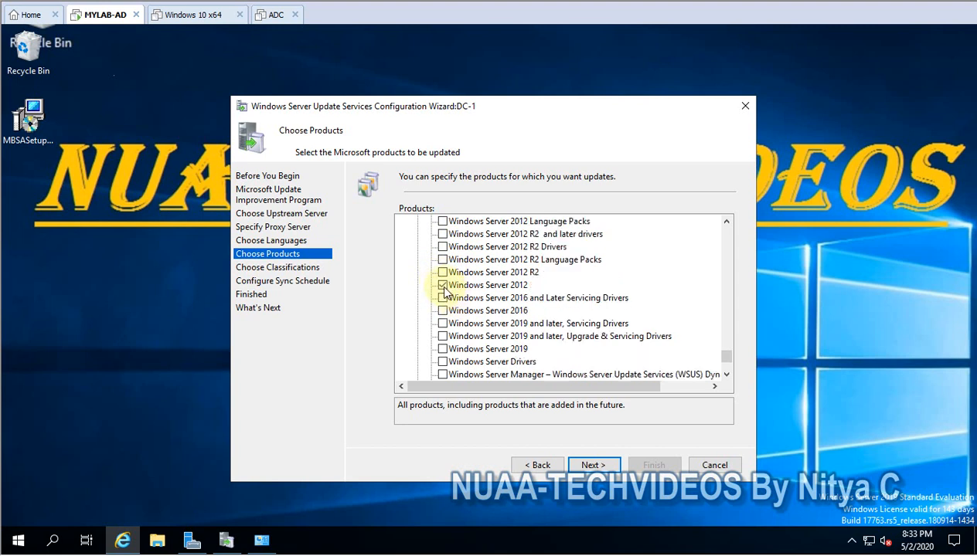
click(442, 272)
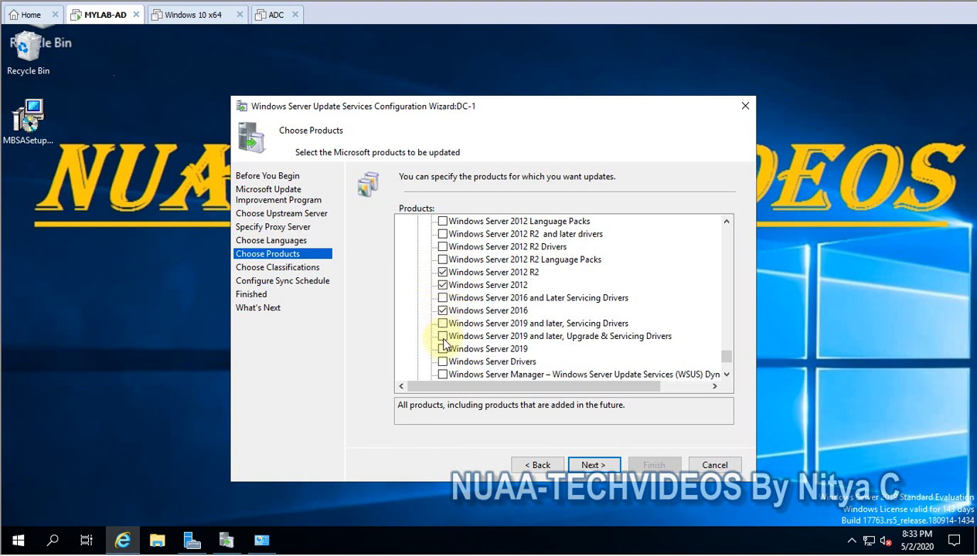
click(442, 349)
click(441, 336)
click(442, 323)
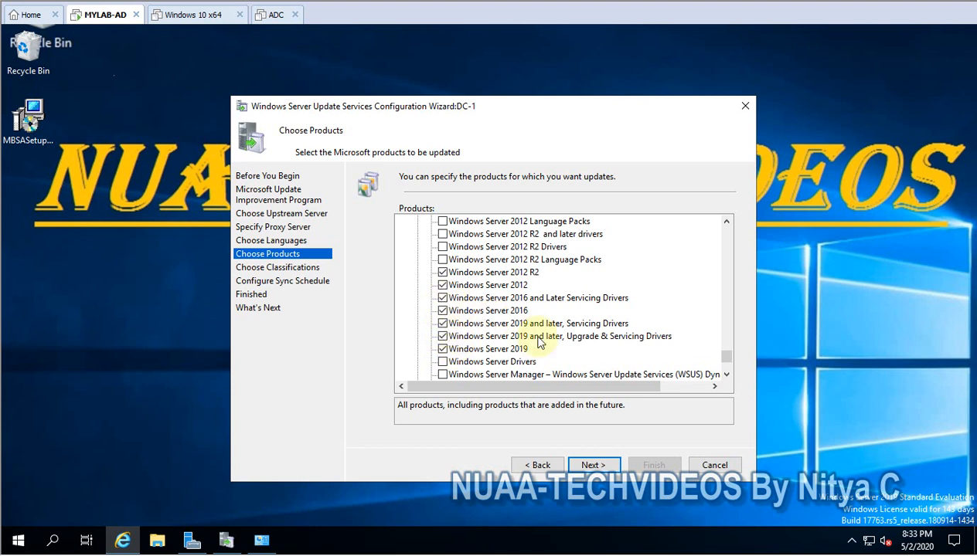
Proceed to the update classifications, deselect Upgrades, and continue to the synchronization schedule
scroll(545, 336, down, 4)
scroll(546, 344, up, 1)
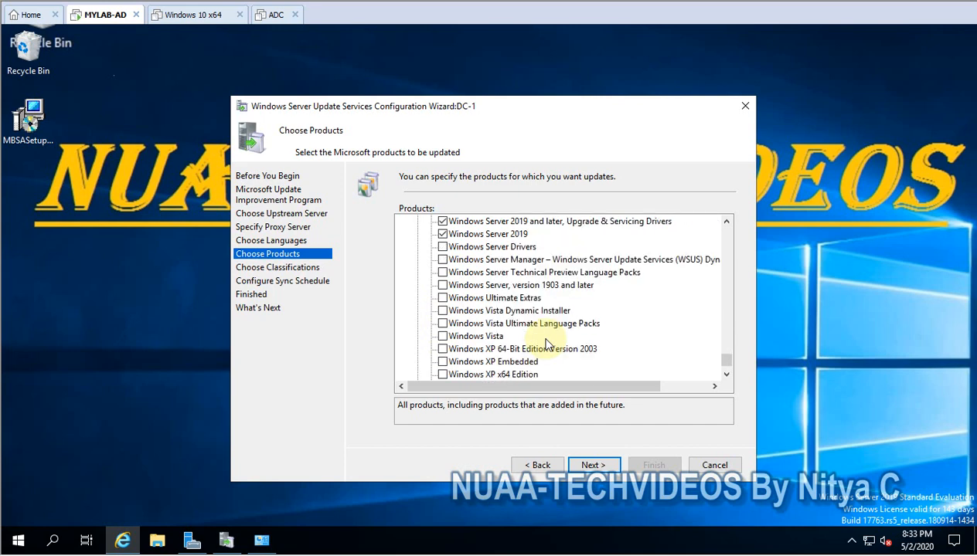
scroll(545, 344, down, 2)
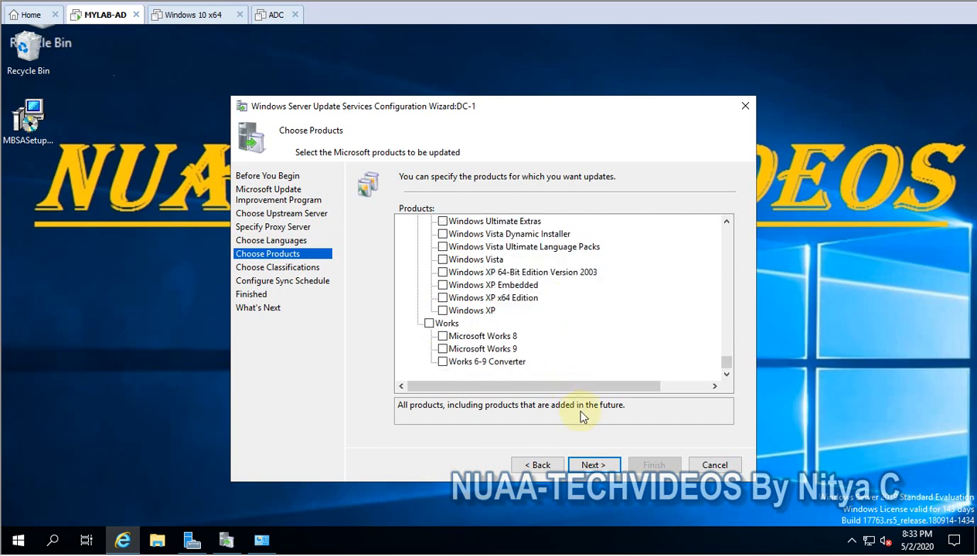
click(592, 466)
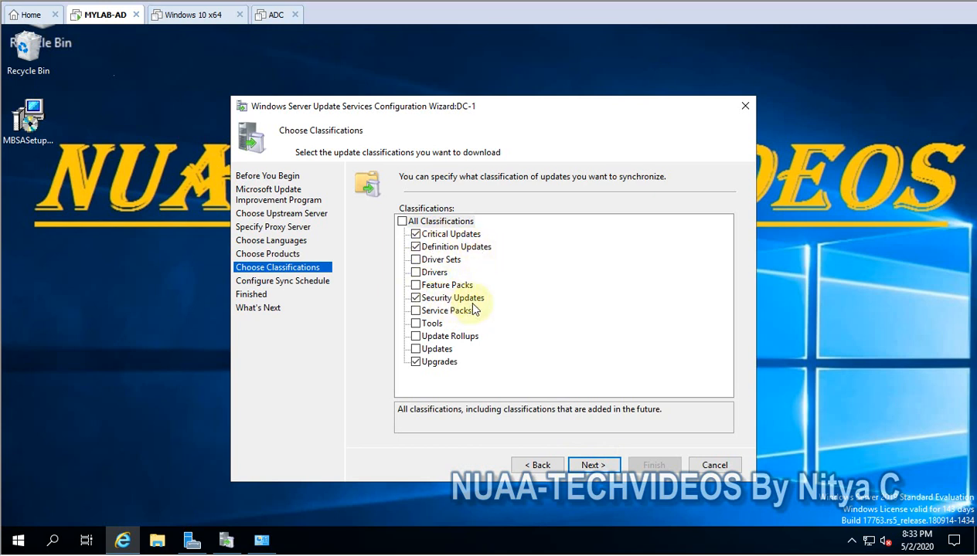
click(415, 362)
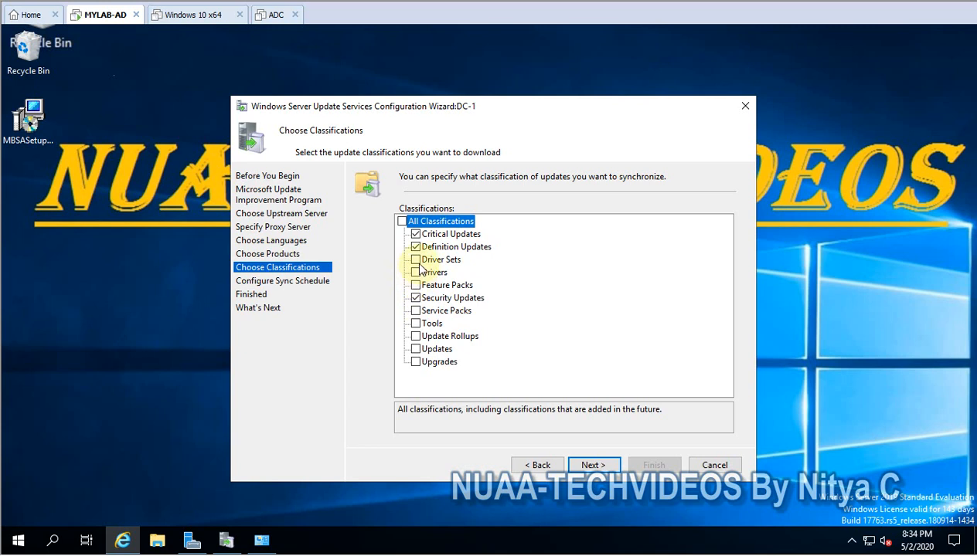
click(590, 466)
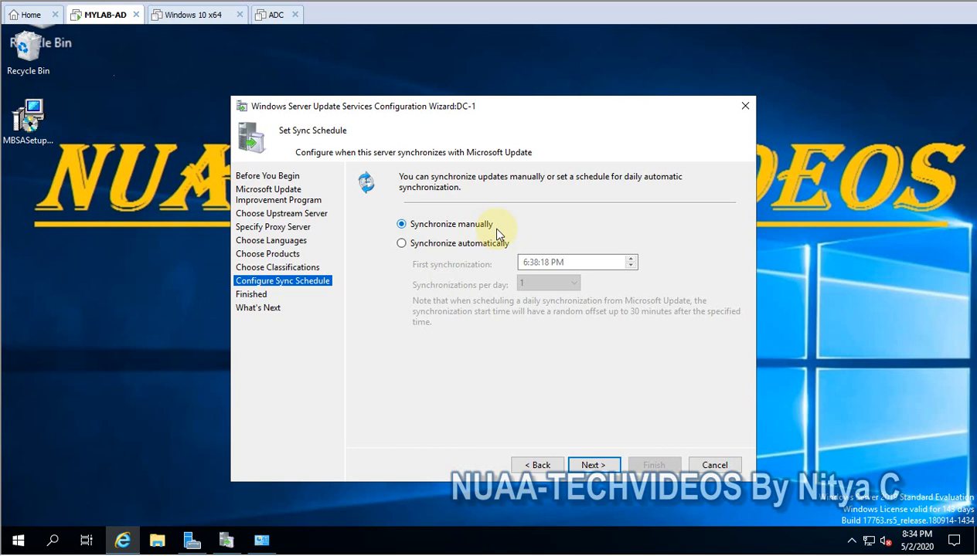
Keep manual synchronization and finish the configuration wizard without beginning the initial synchronization
click(446, 247)
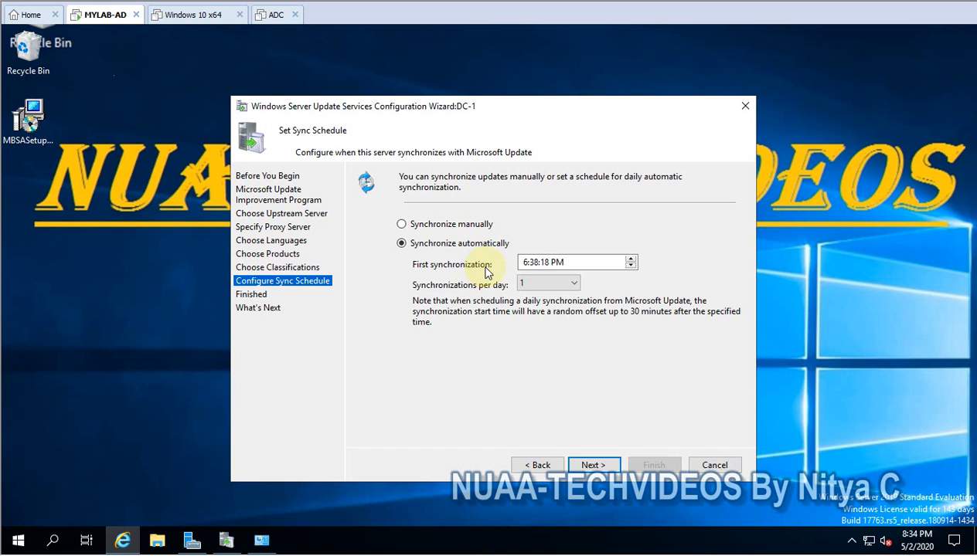
click(434, 224)
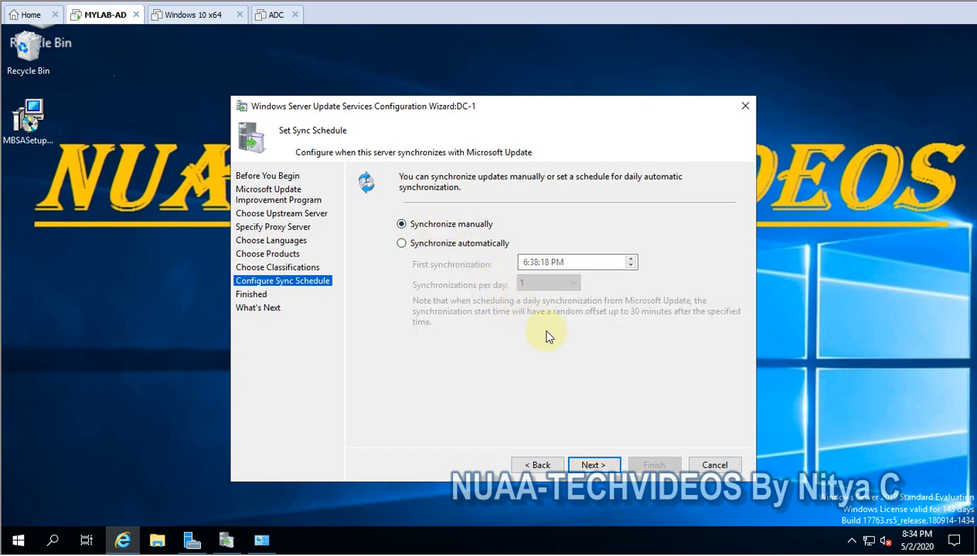
click(592, 465)
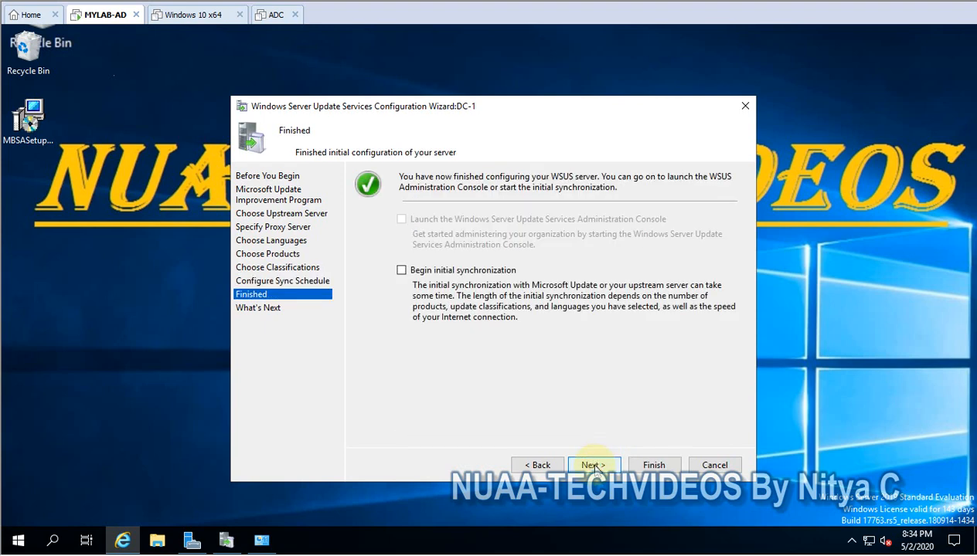
click(592, 466)
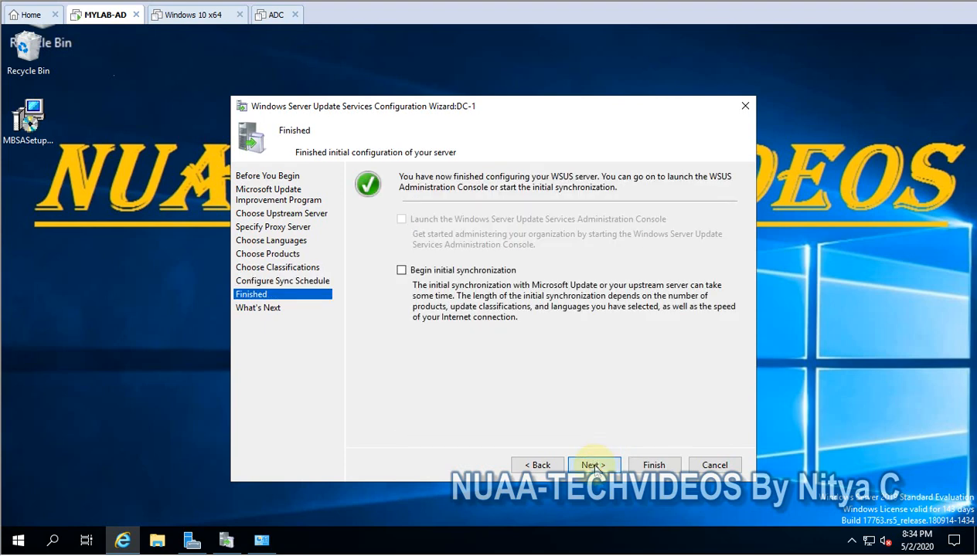
click(650, 470)
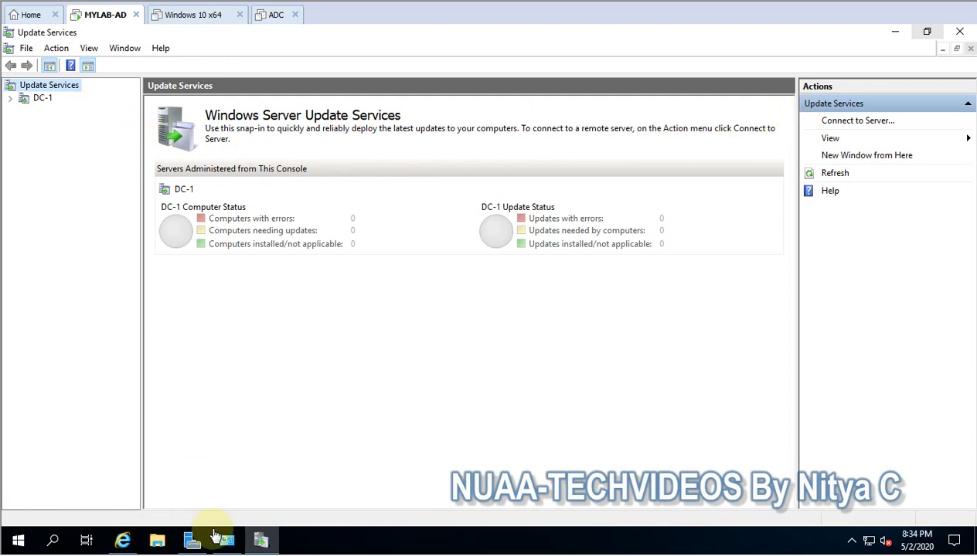
Open the Group Policy Management console by running gpmc.msc
right_click(18, 540)
click(60, 464)
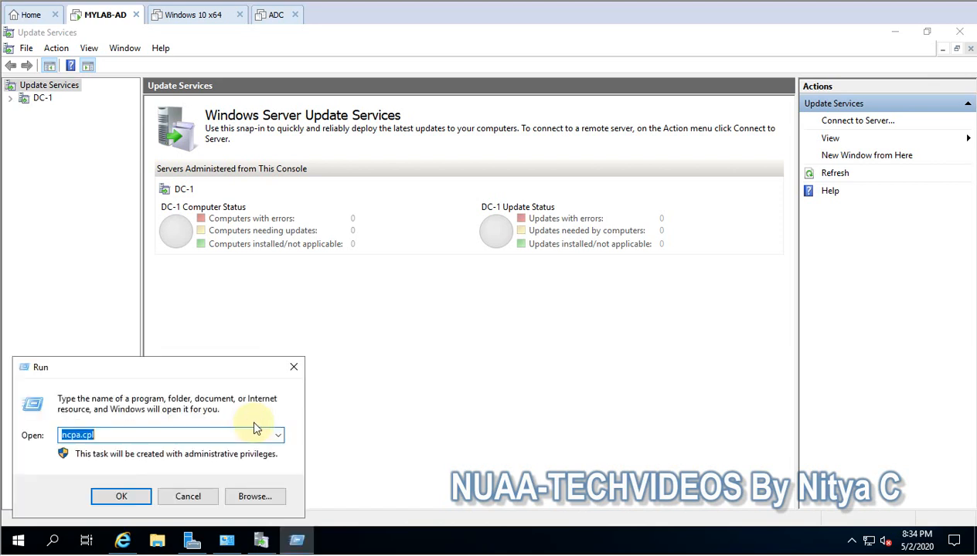
text(gpmc)
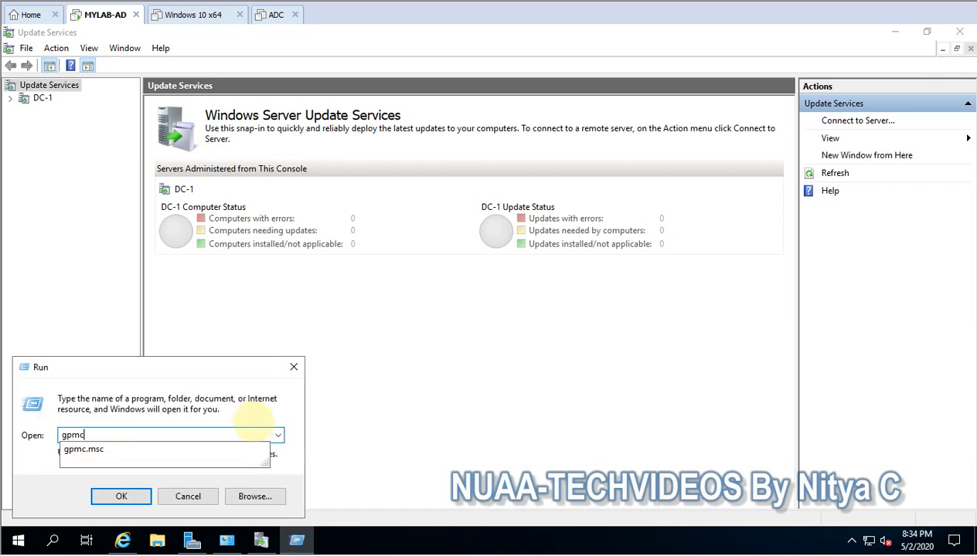
key(Down)
key(Return)
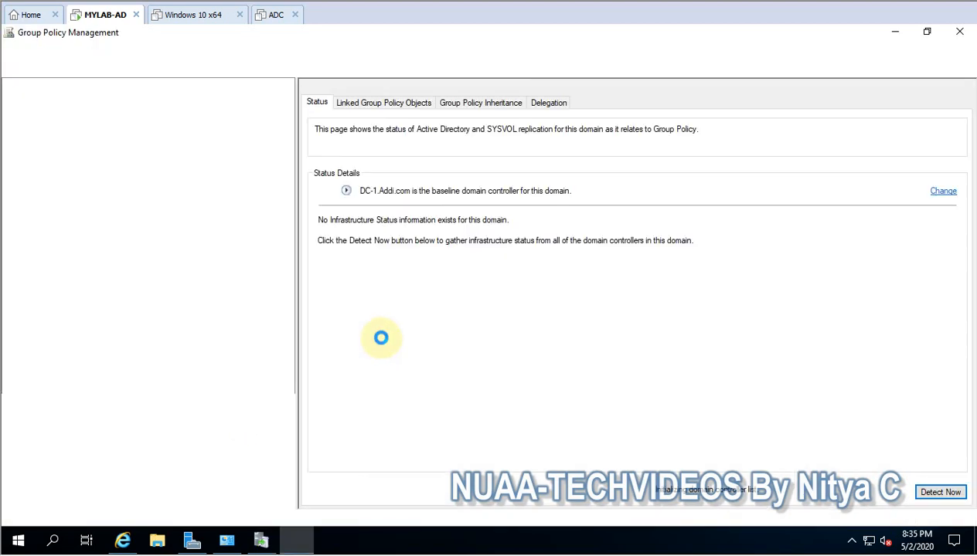
Create a GPO named WSUS Policy in the Addi.com domain and link it there
click(36, 122)
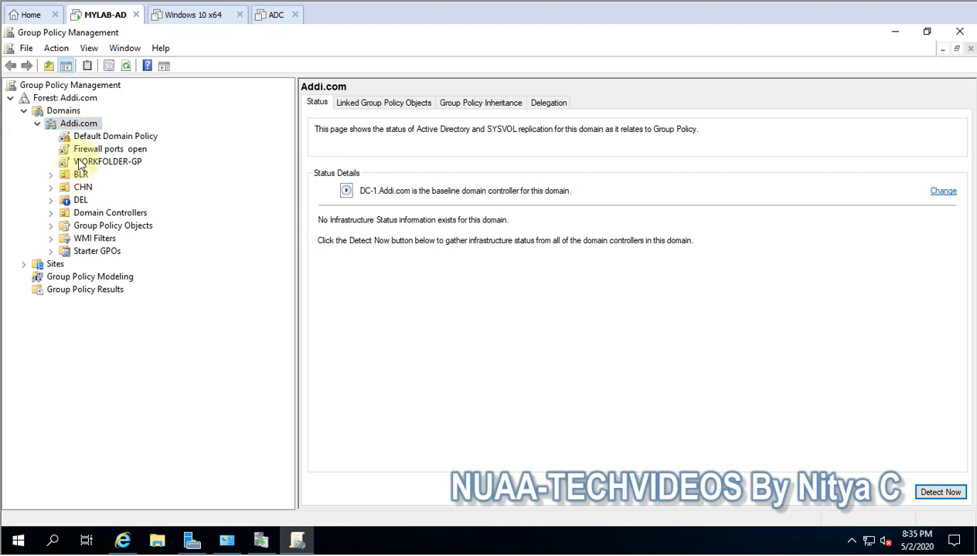
right_click(72, 123)
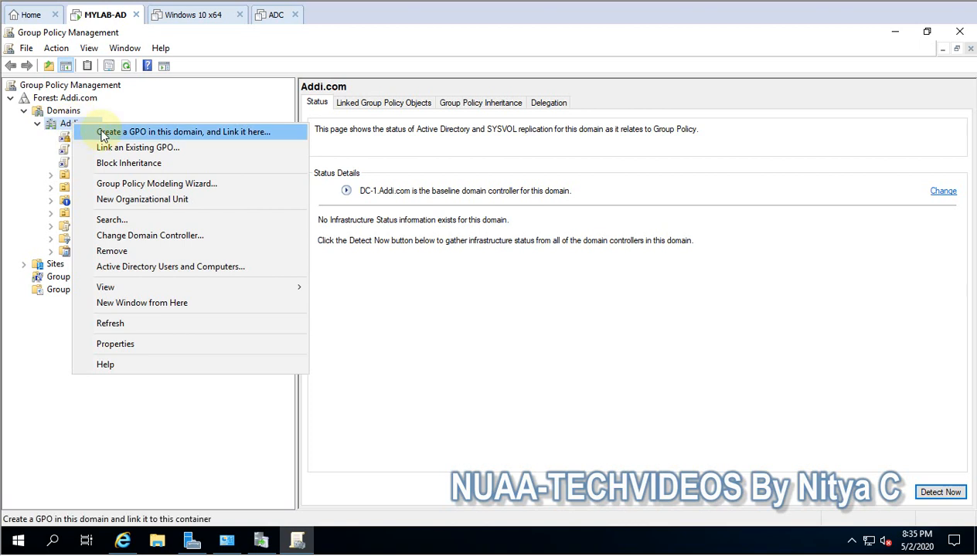
click(104, 134)
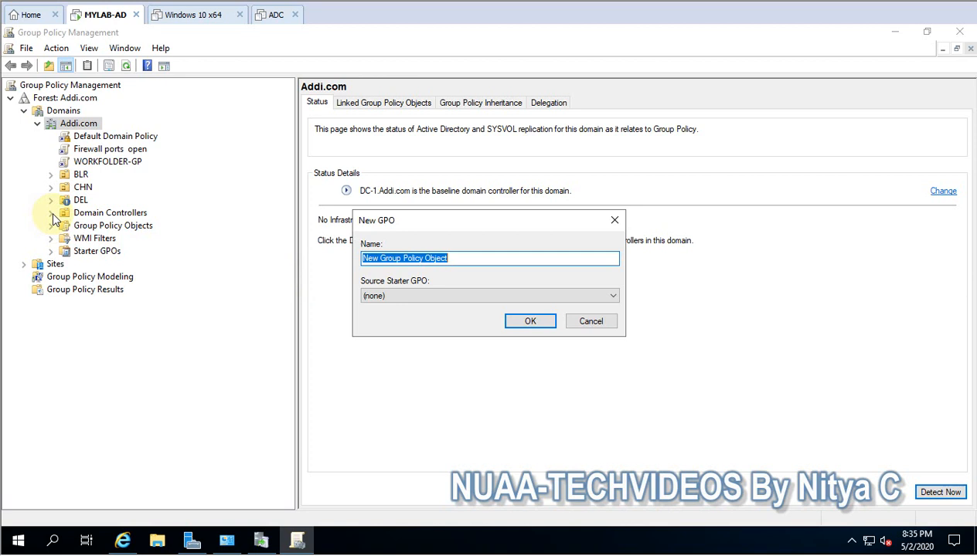
click(454, 258)
drag(455, 258, 312, 263)
text(WSUS Policy)
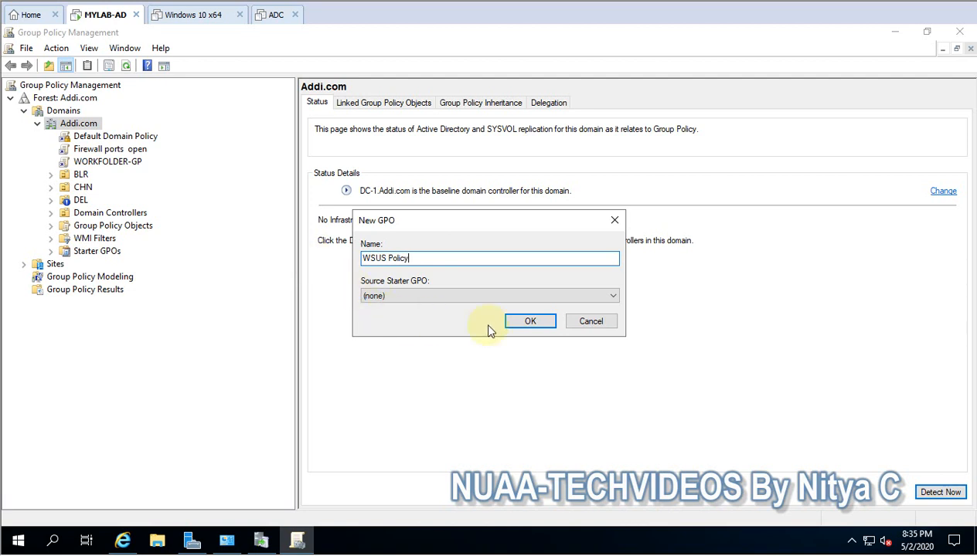
click(528, 320)
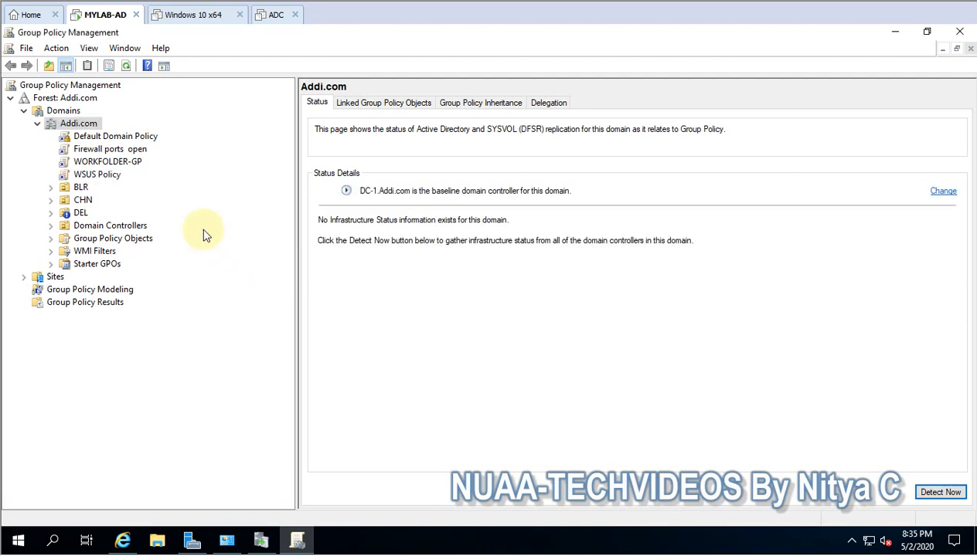
Open WSUS Policy for editing, maximize the editor and widen its console tree
click(100, 175)
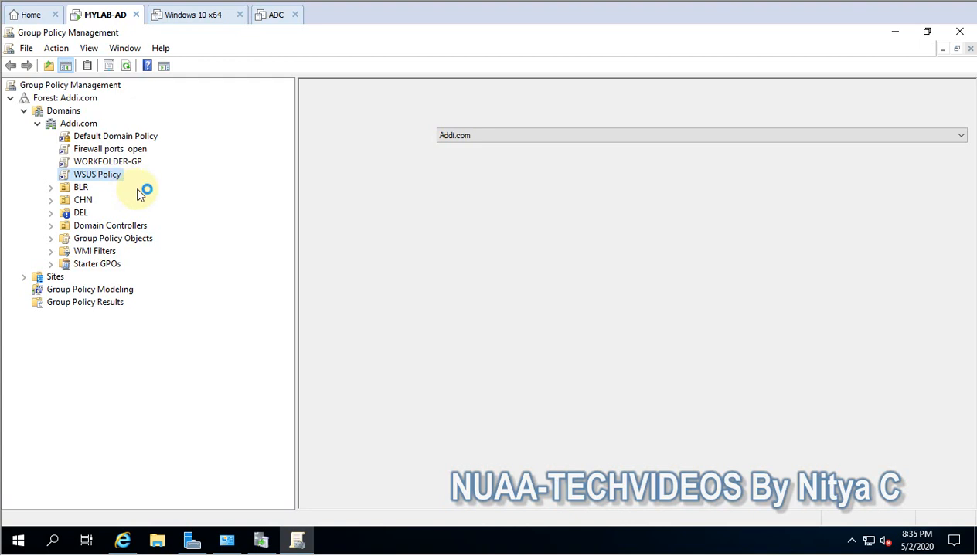
right_click(107, 177)
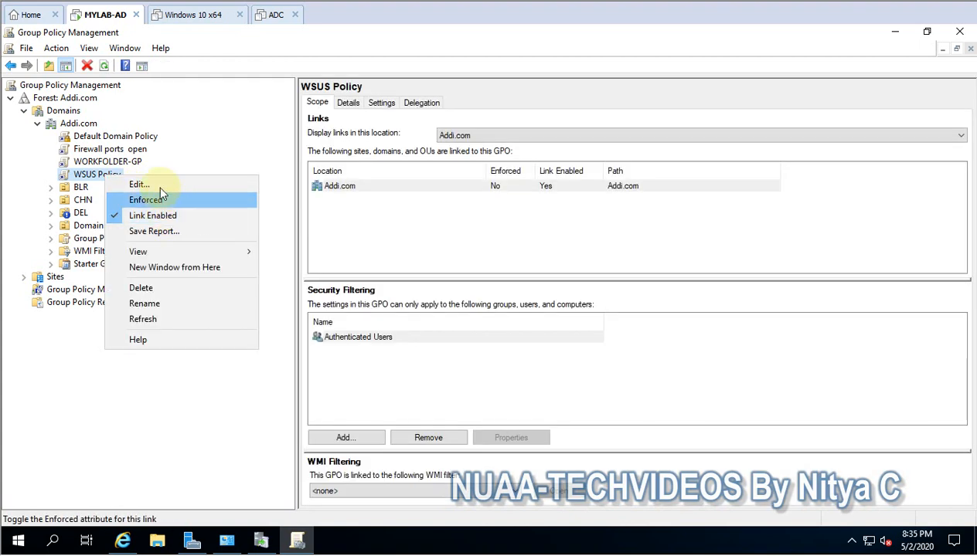
click(160, 185)
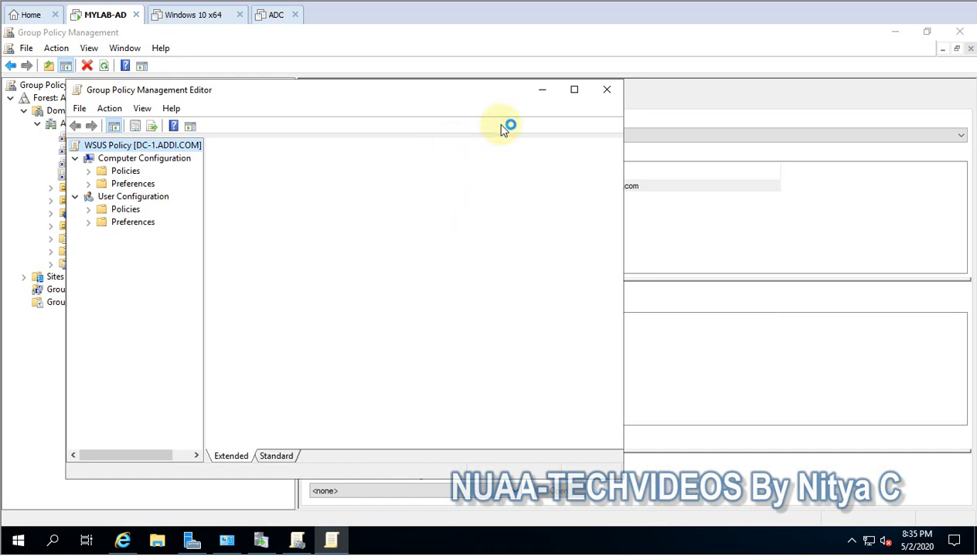
click(575, 91)
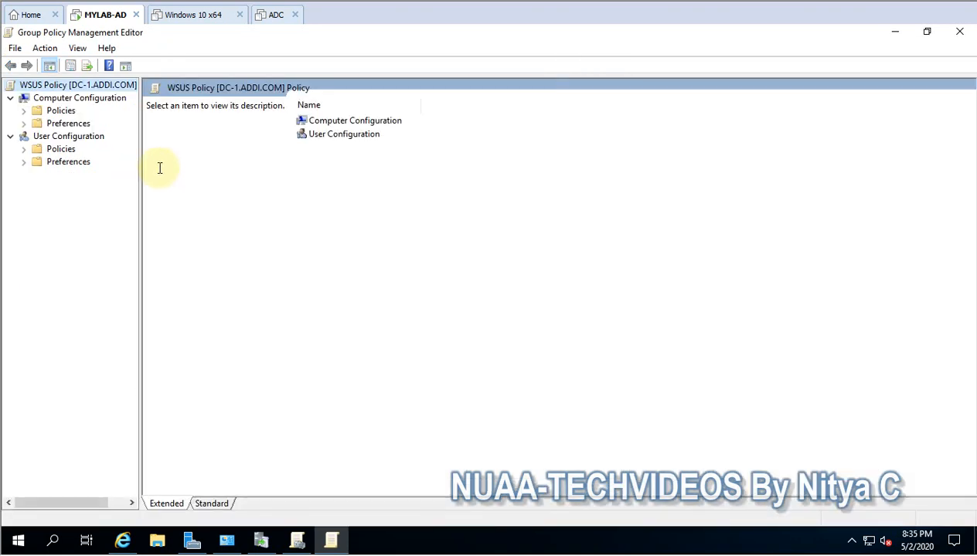
drag(138, 166, 272, 176)
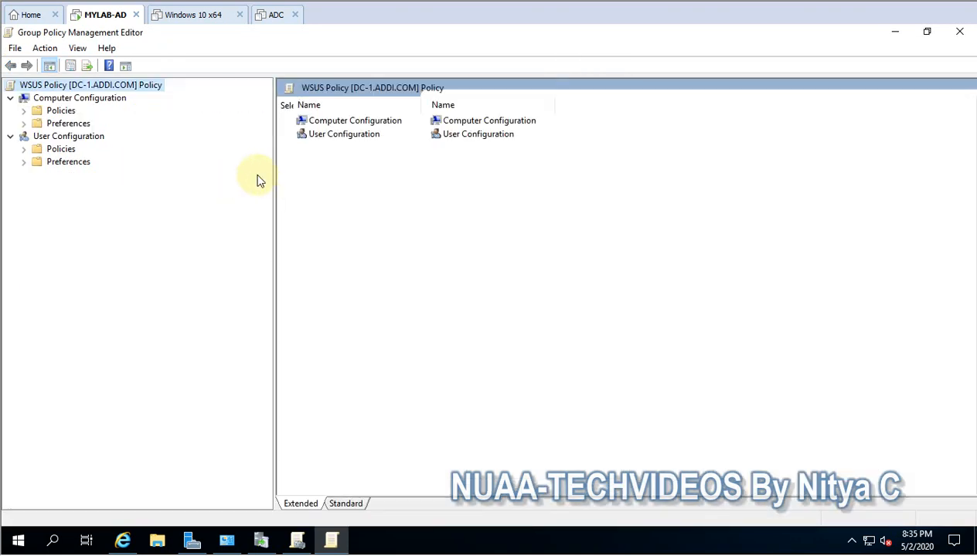
Open the Windows Update settings under Computer Configuration, Policies, Administrative Templates, Windows Components
click(24, 110)
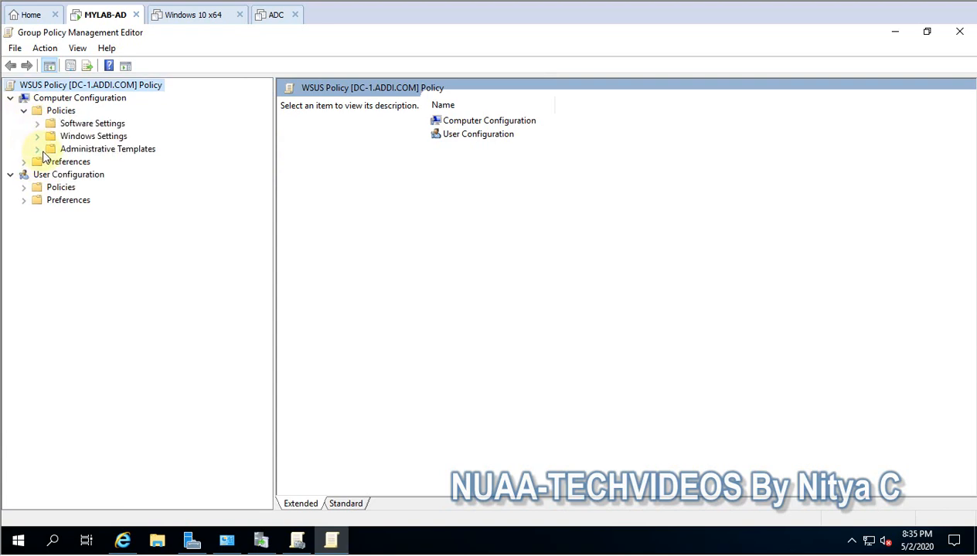
click(37, 148)
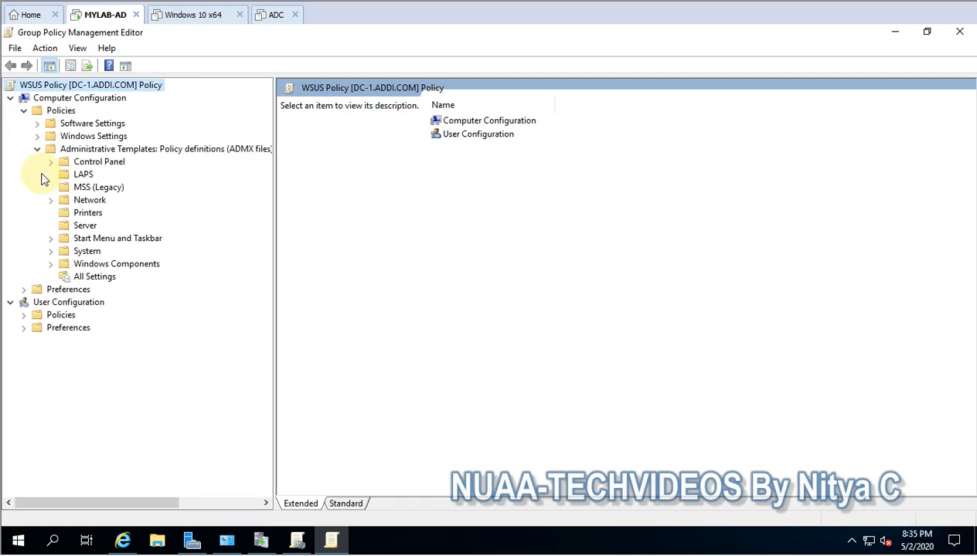
click(50, 264)
scroll(163, 327, down, 19)
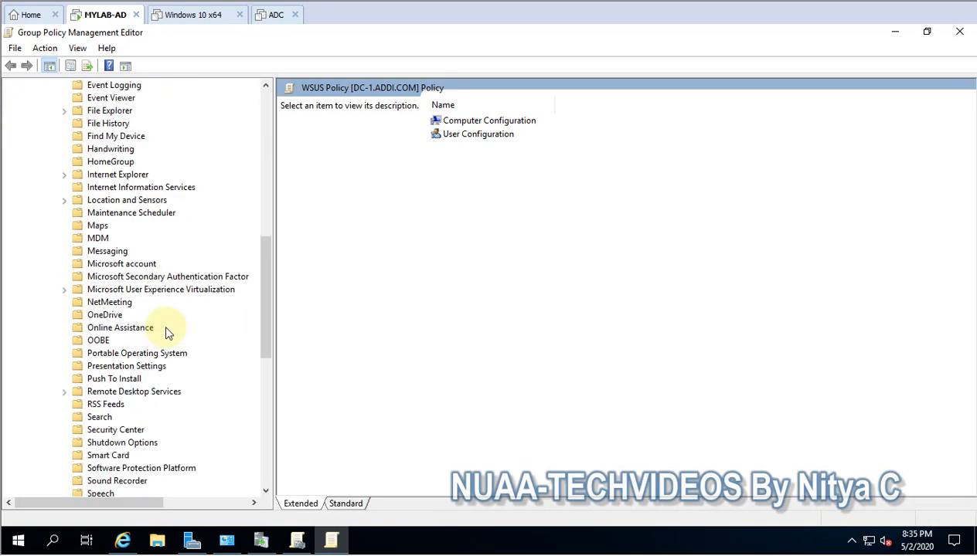
scroll(163, 327, up, 9)
scroll(168, 332, up, 6)
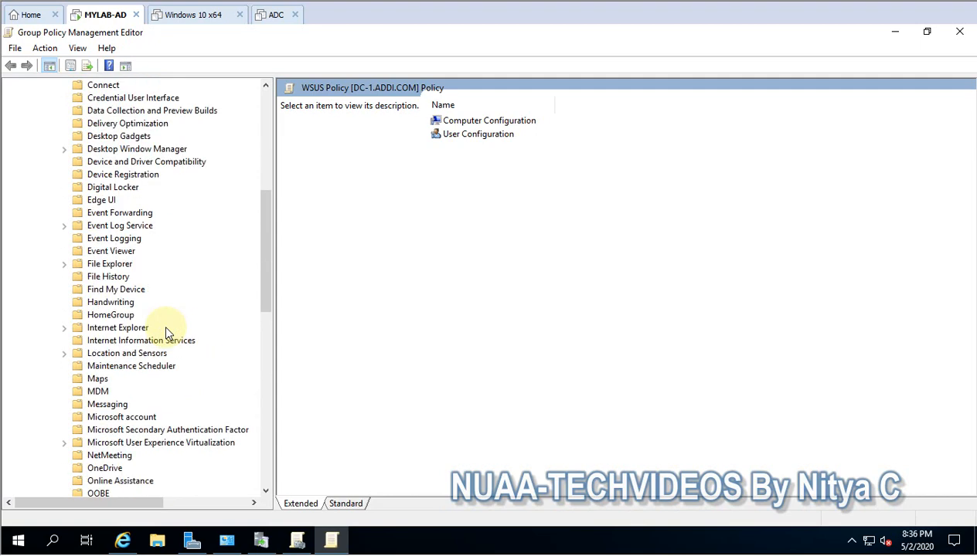
scroll(167, 333, down, 15)
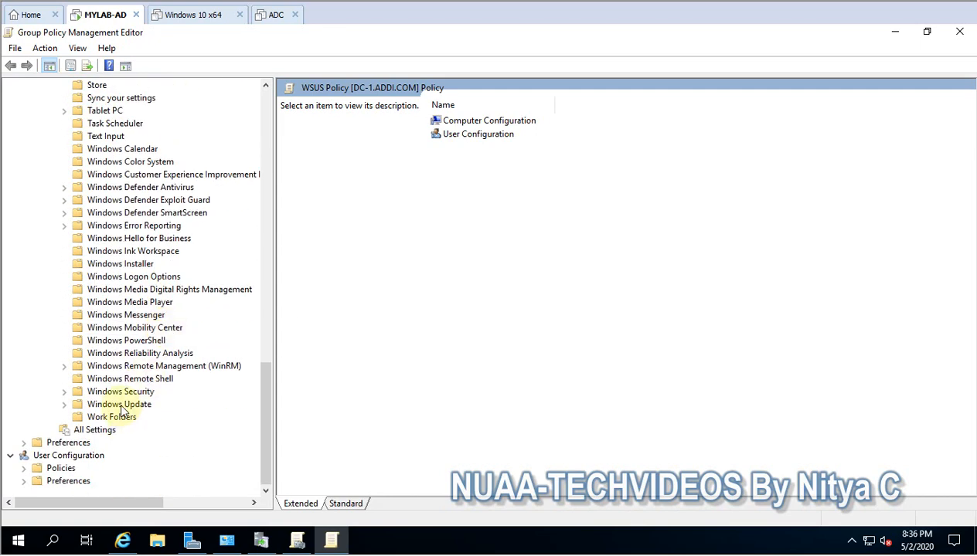
double_click(119, 404)
click(479, 323)
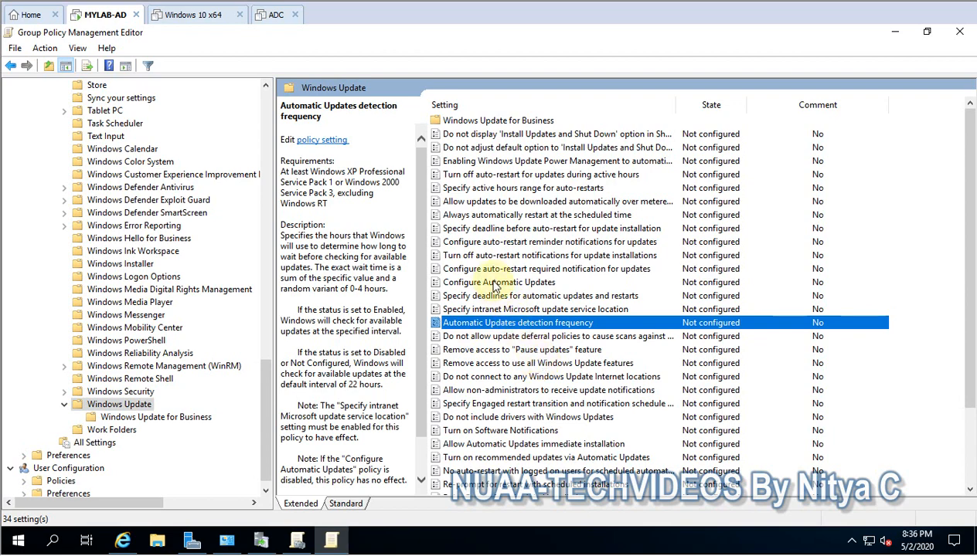
Enable the Configure Automatic Updates policy with option 3 - Auto download and notify for install, including installation during automatic maintenance
click(494, 283)
double_click(495, 282)
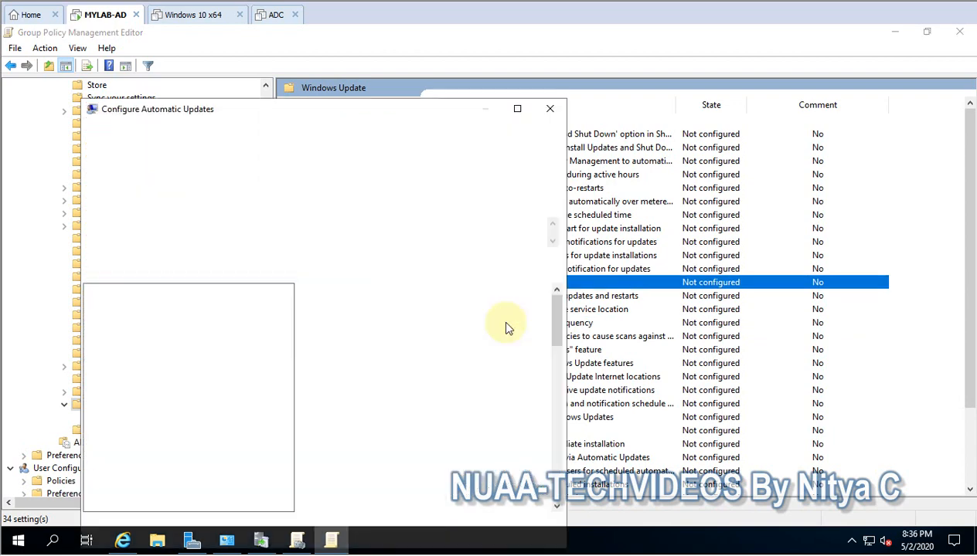
drag(280, 118, 380, 54)
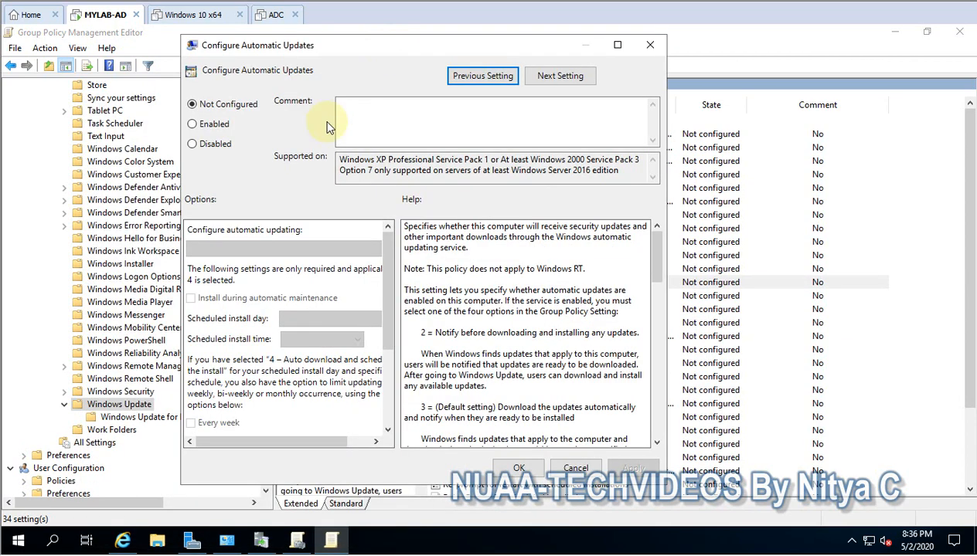
click(192, 124)
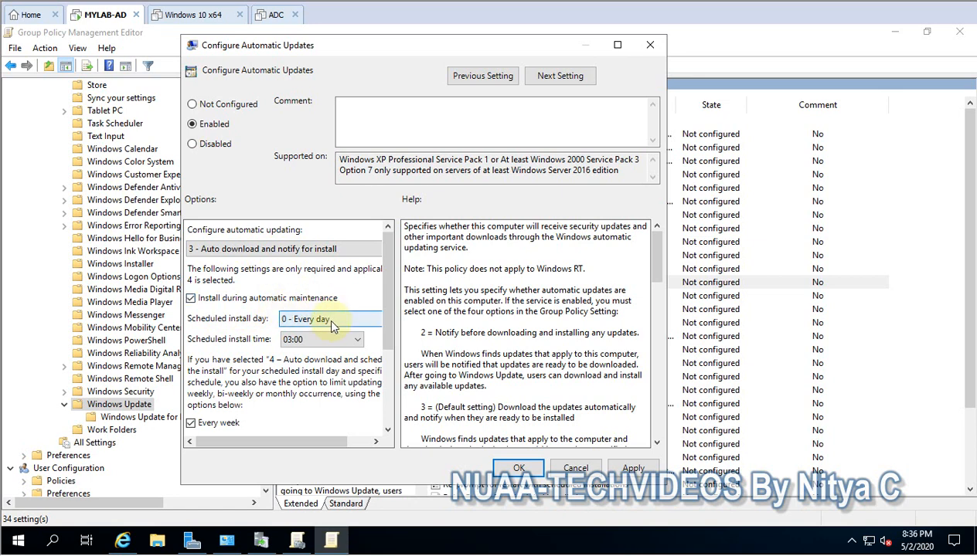
Review the scheduled install options and keep the schedule at 0 - Every day and 03:00
click(323, 341)
click(323, 339)
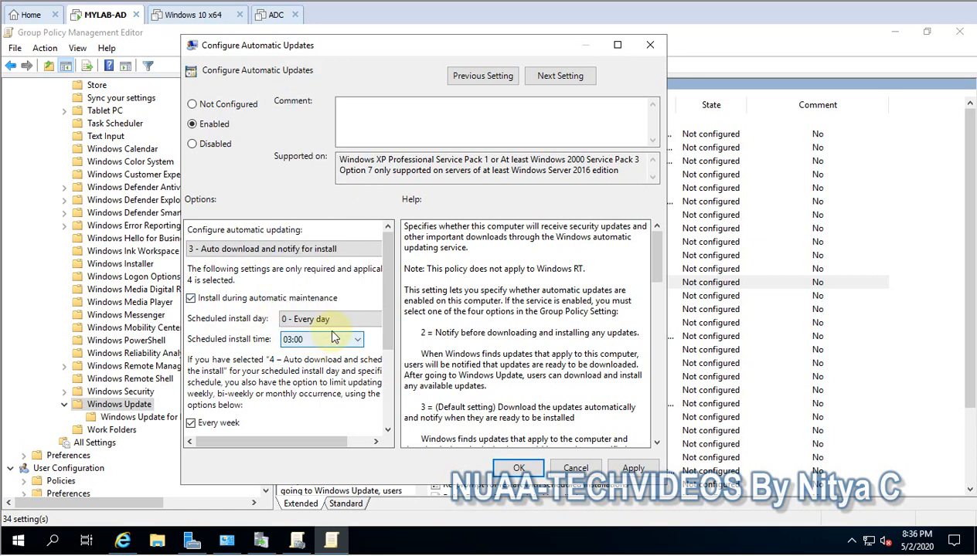
click(334, 320)
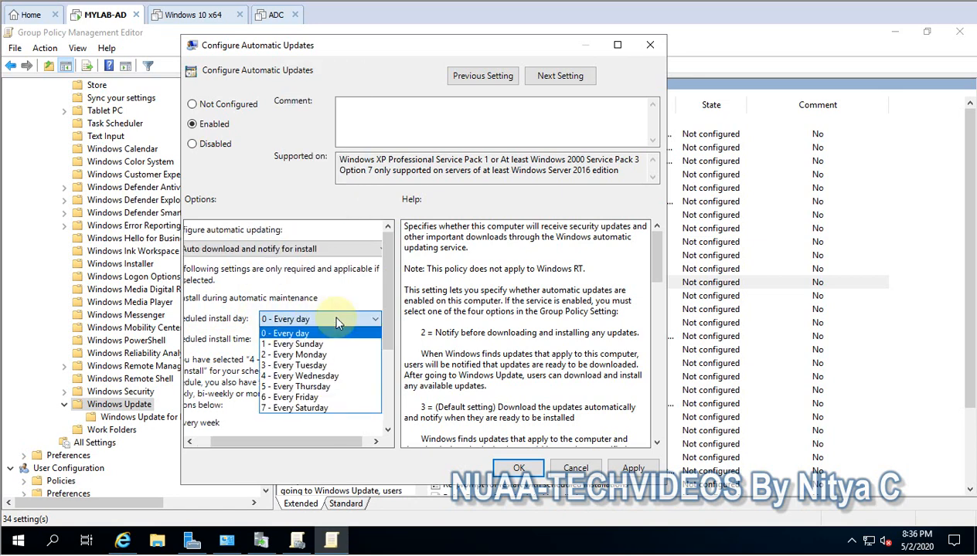
click(337, 322)
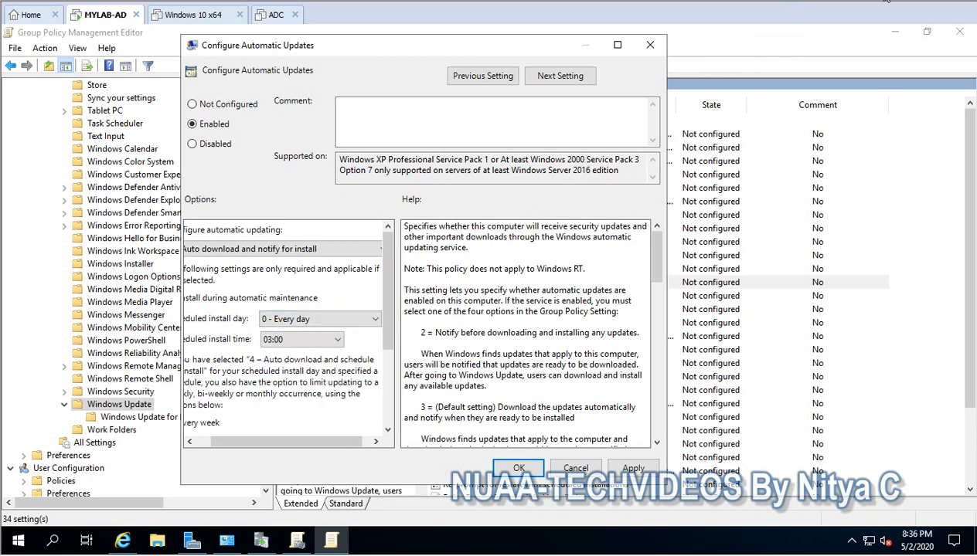
click(187, 441)
click(316, 339)
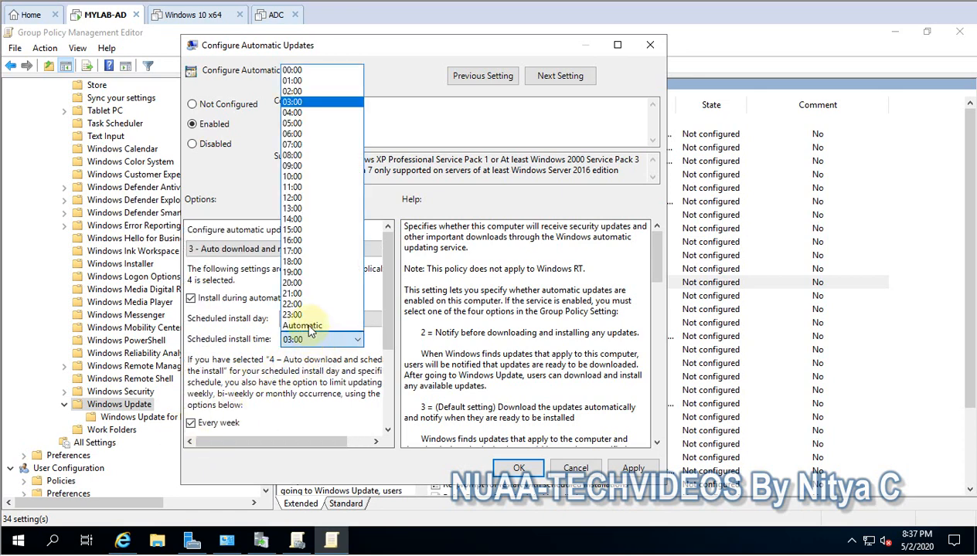
click(297, 101)
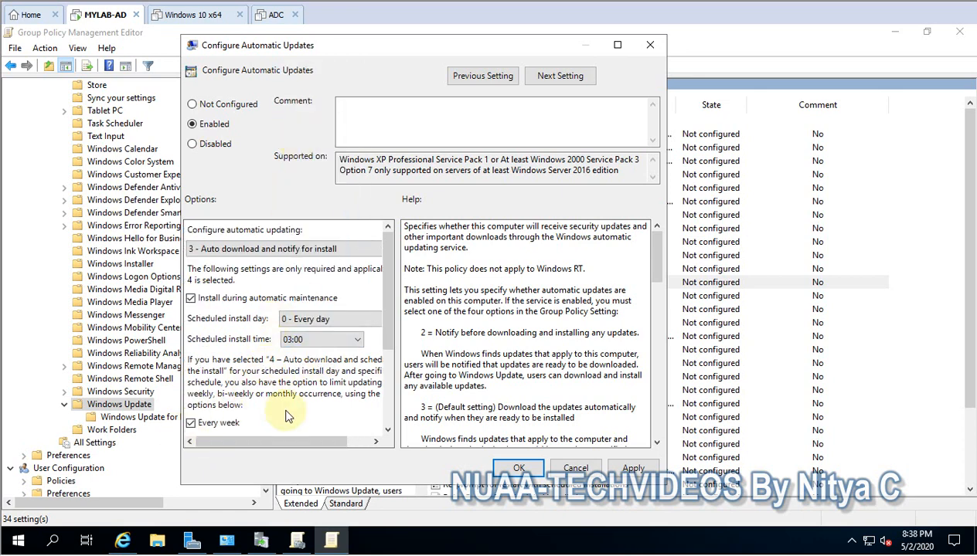
Include updates for other Microsoft products, then apply and close the Configure Automatic Updates policy
scroll(286, 417, down, 4)
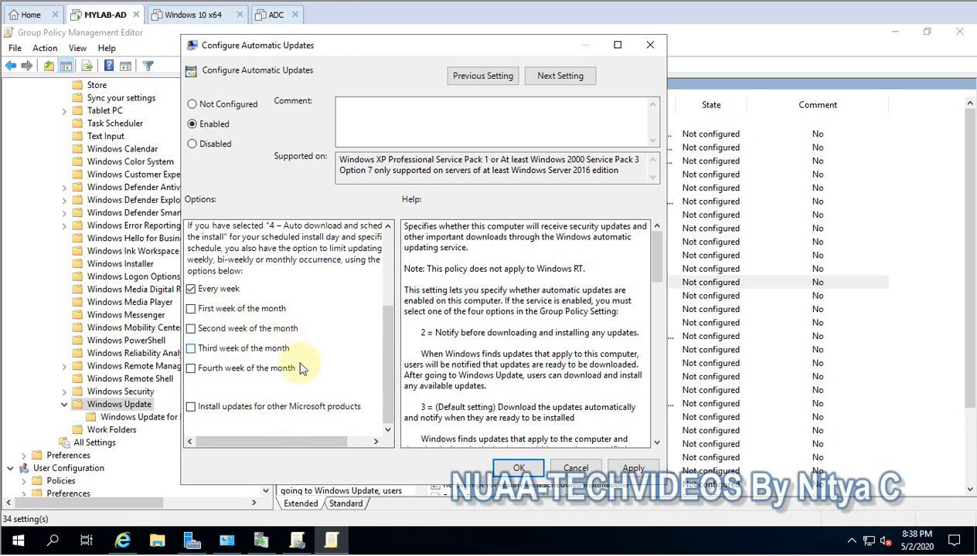
click(191, 406)
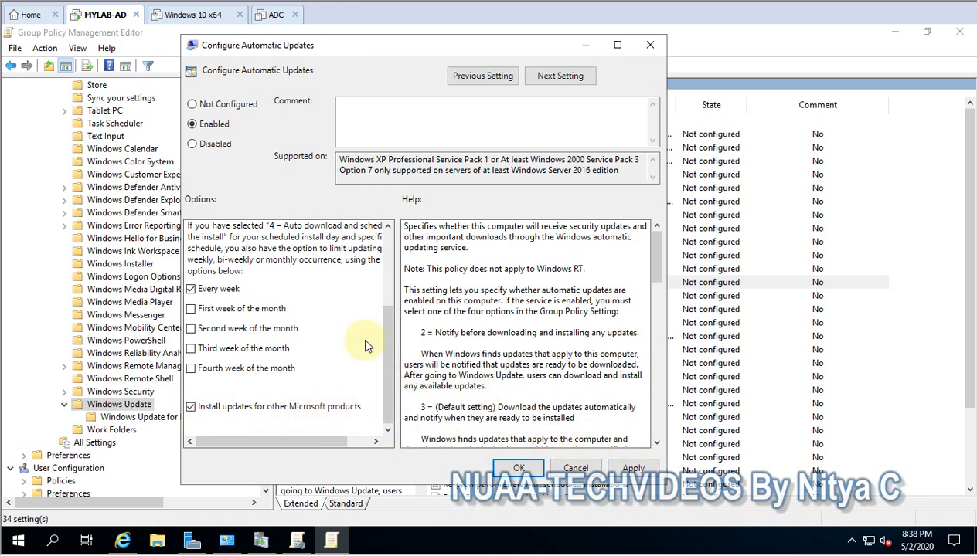
scroll(367, 346, up, 4)
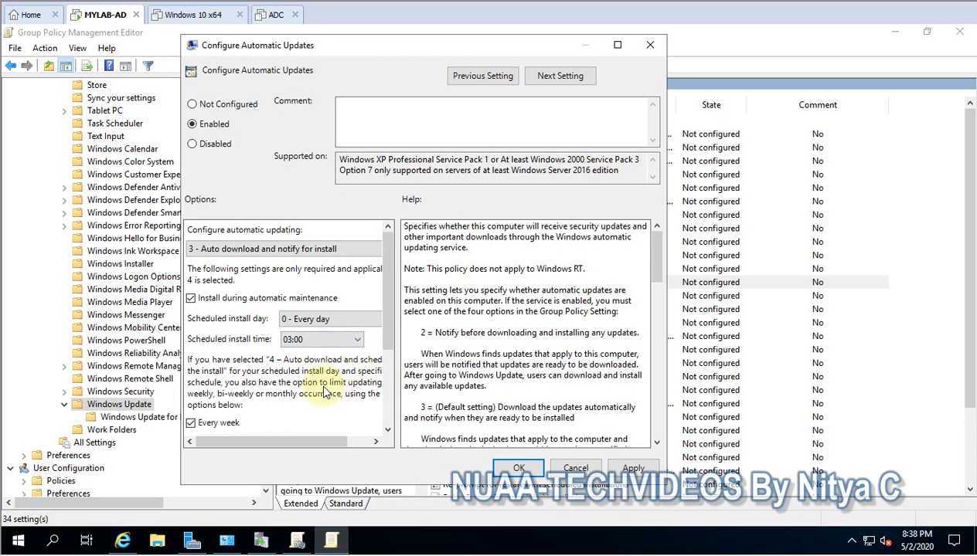
scroll(405, 432, down, 1)
click(618, 469)
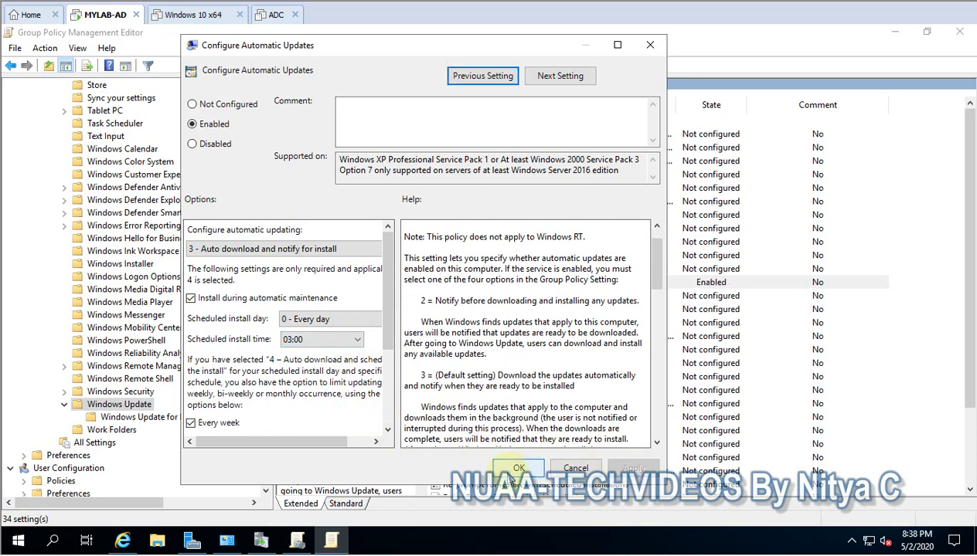
click(513, 469)
click(479, 365)
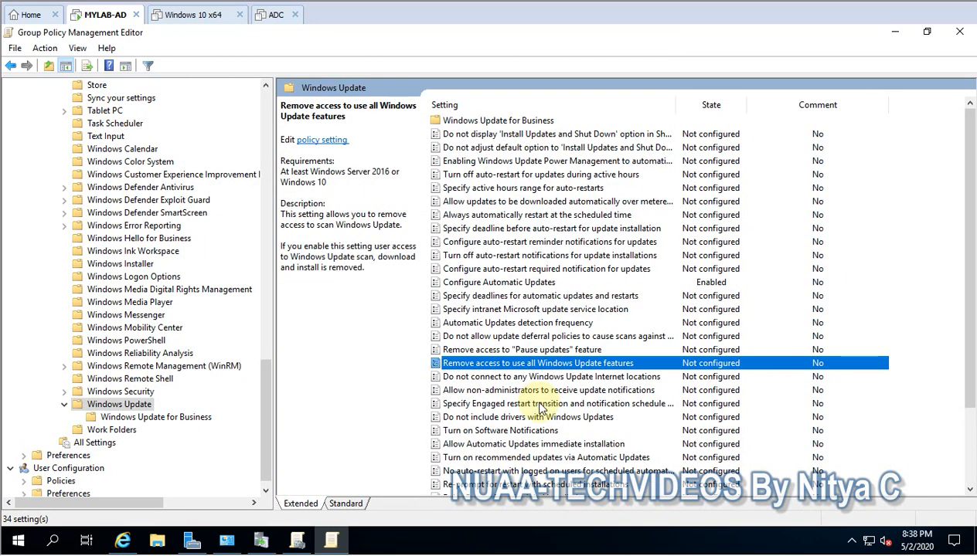
scroll(541, 409, down, 2)
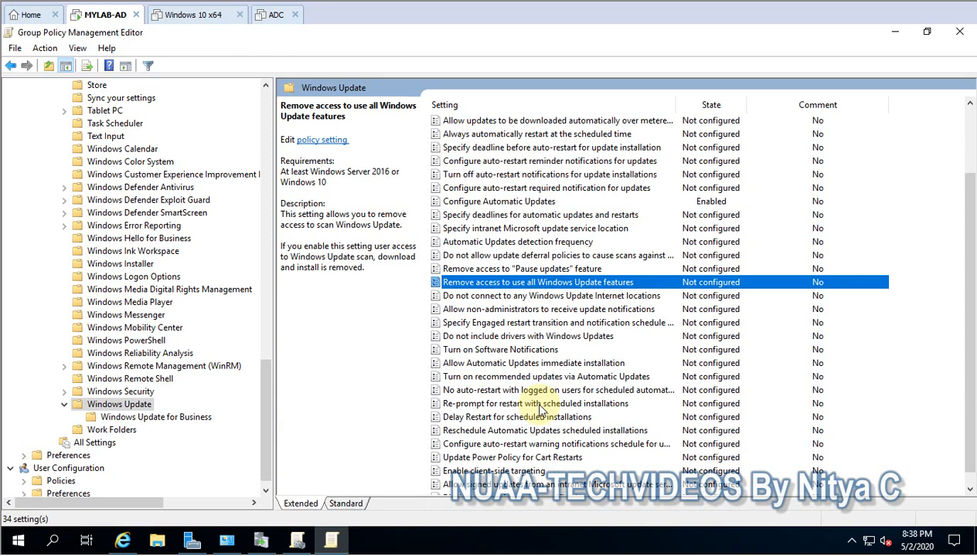
scroll(541, 409, down, 1)
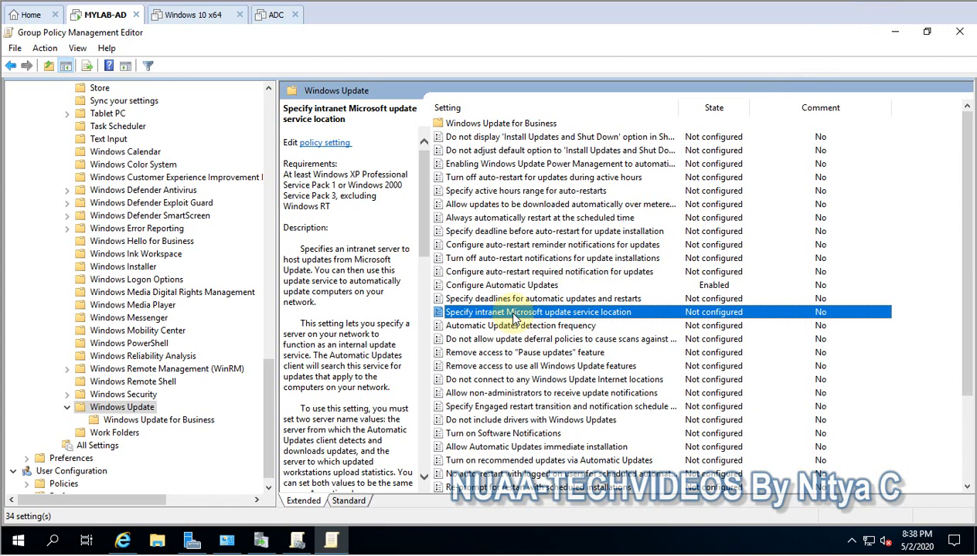
double_click(514, 317)
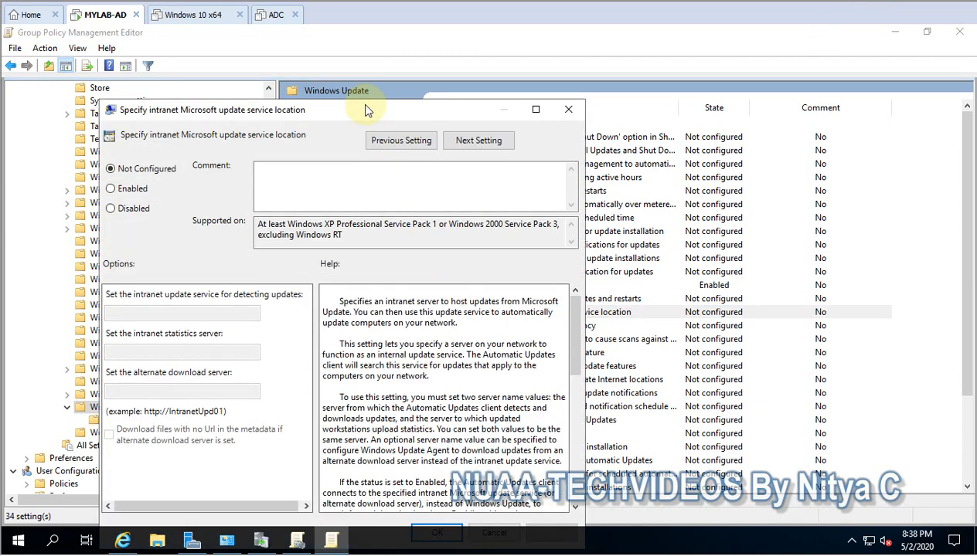
drag(367, 109, 456, 38)
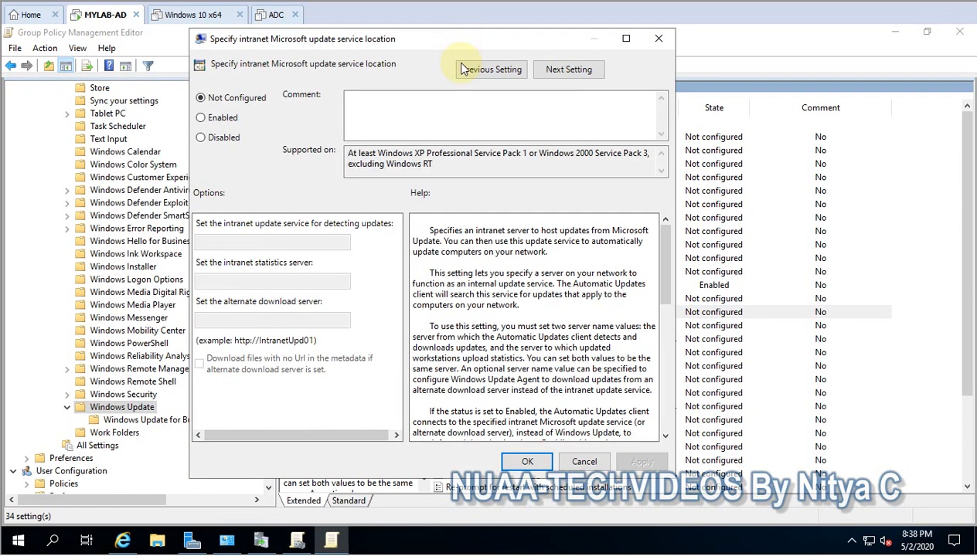
click(218, 118)
click(216, 243)
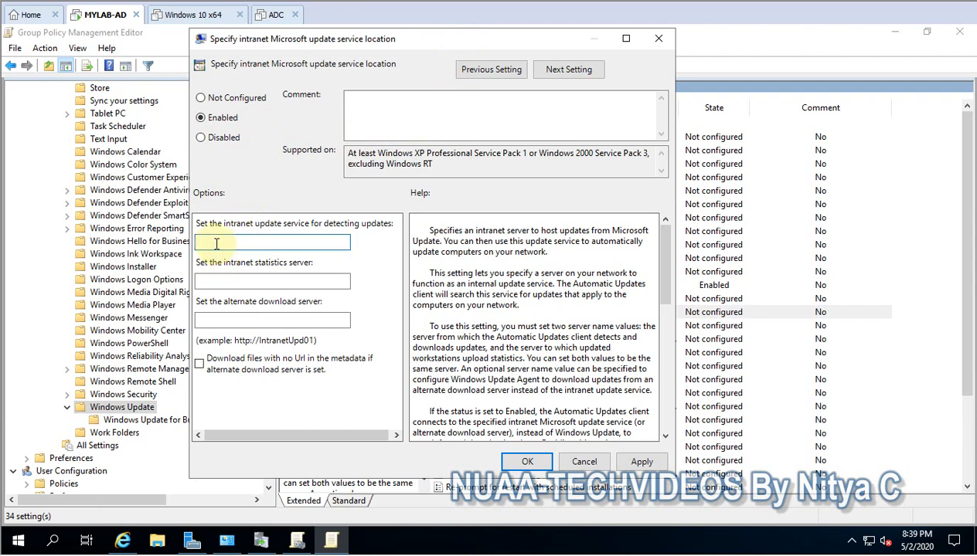
text(http://dc-1.addi.)
text(com:8530)
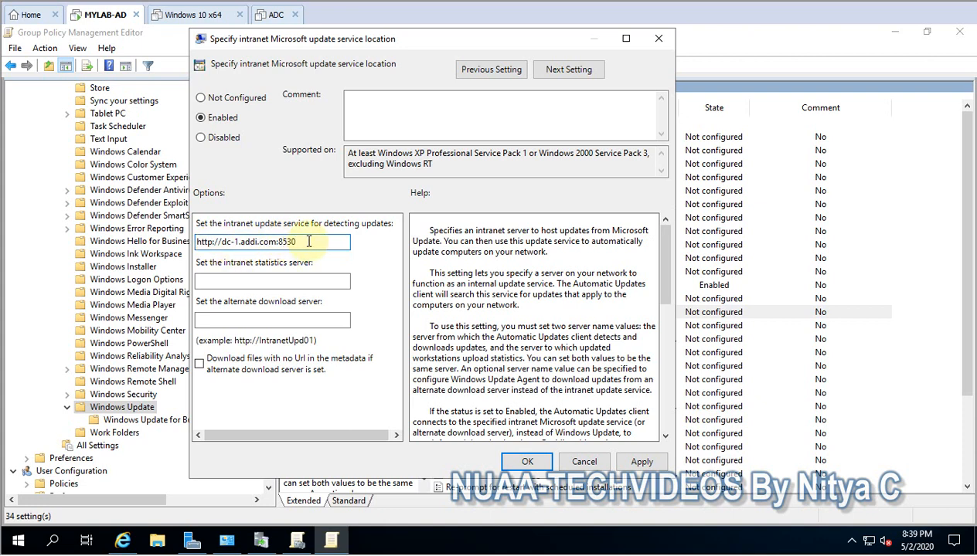
Copy the detection service address into the intranet statistics server setting and save the policy
drag(313, 242, 123, 232)
key(ctrl+c)
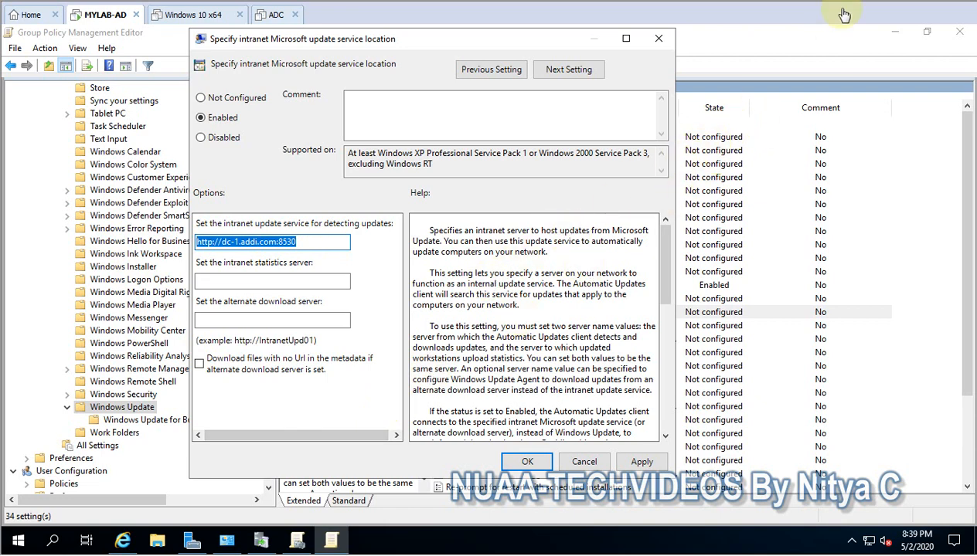
click(239, 280)
key(ctrl+v)
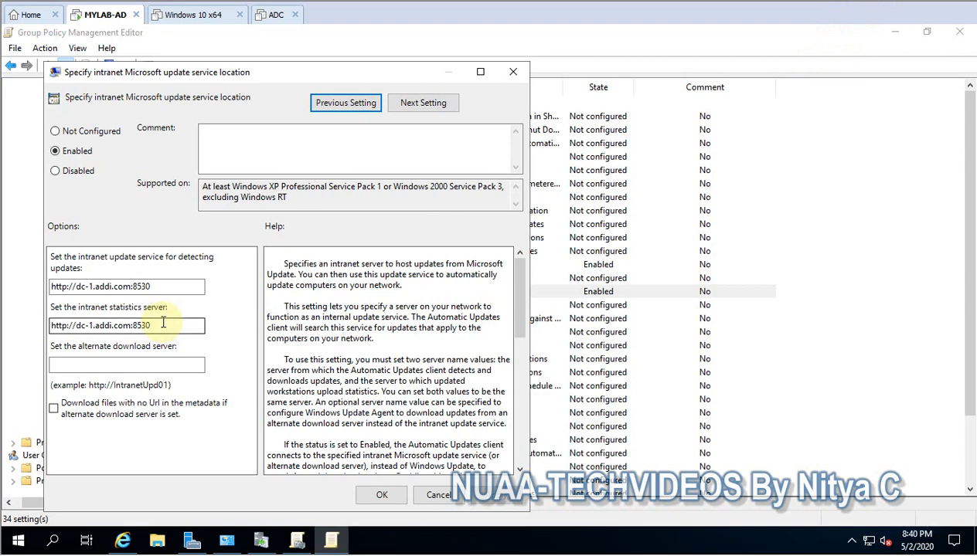
drag(159, 326, 16, 322)
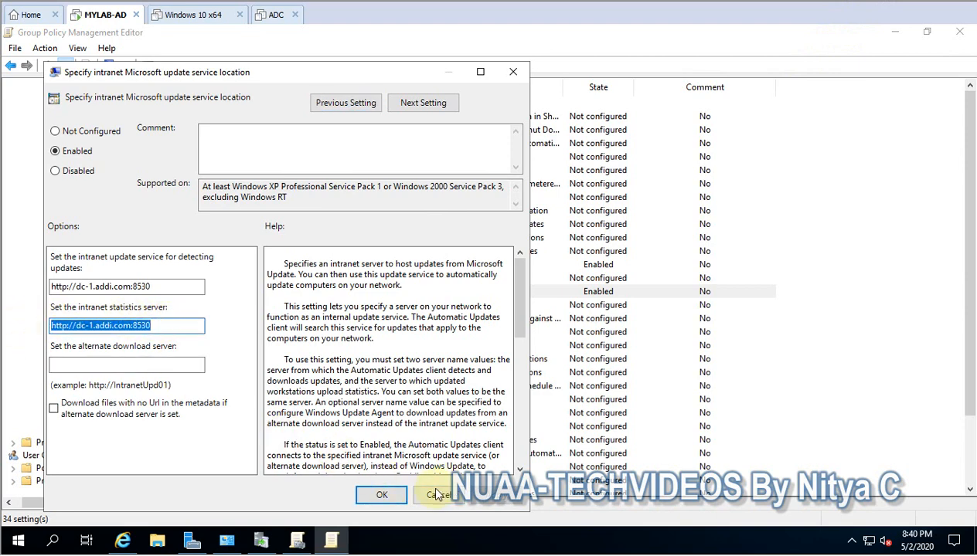
click(382, 495)
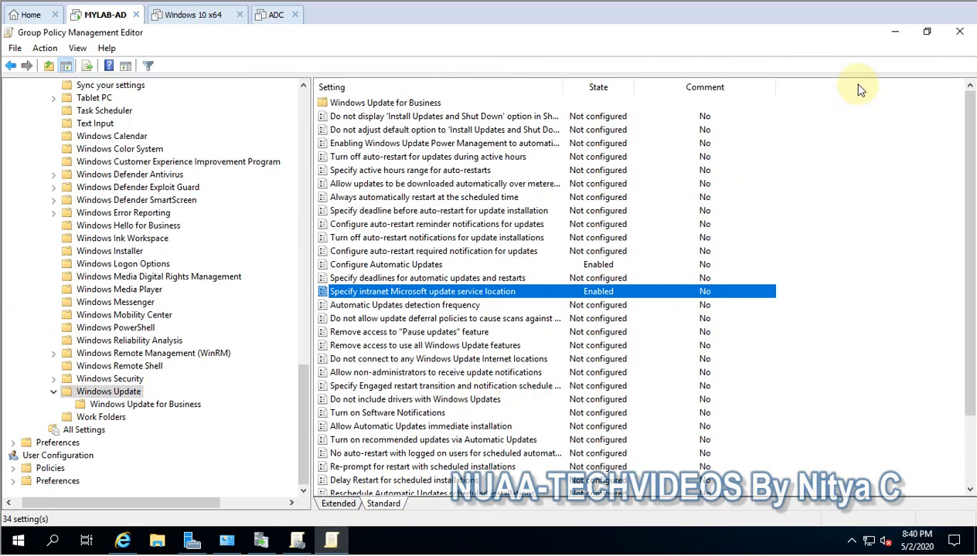
Put away the Group Policy windows and refresh the group policies by running gpupdate /force
click(956, 32)
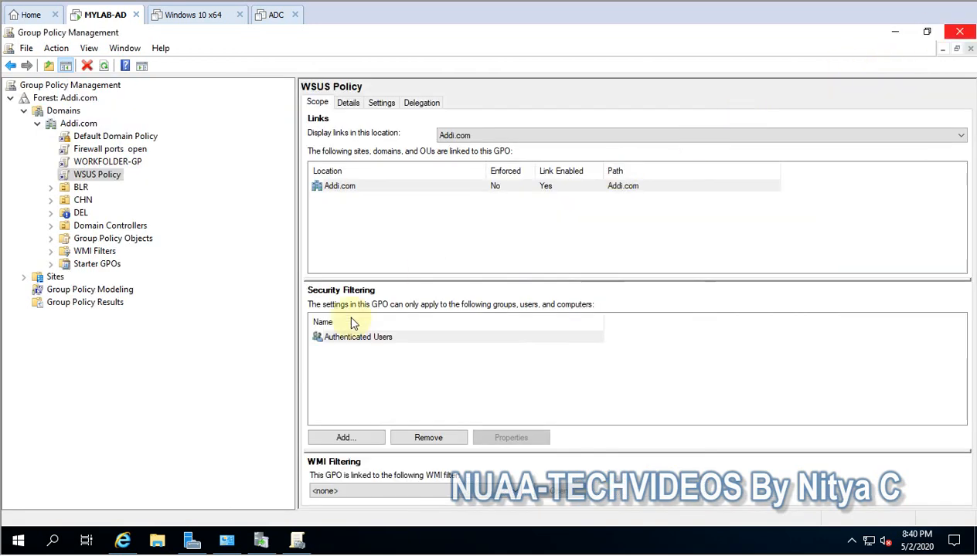
click(895, 33)
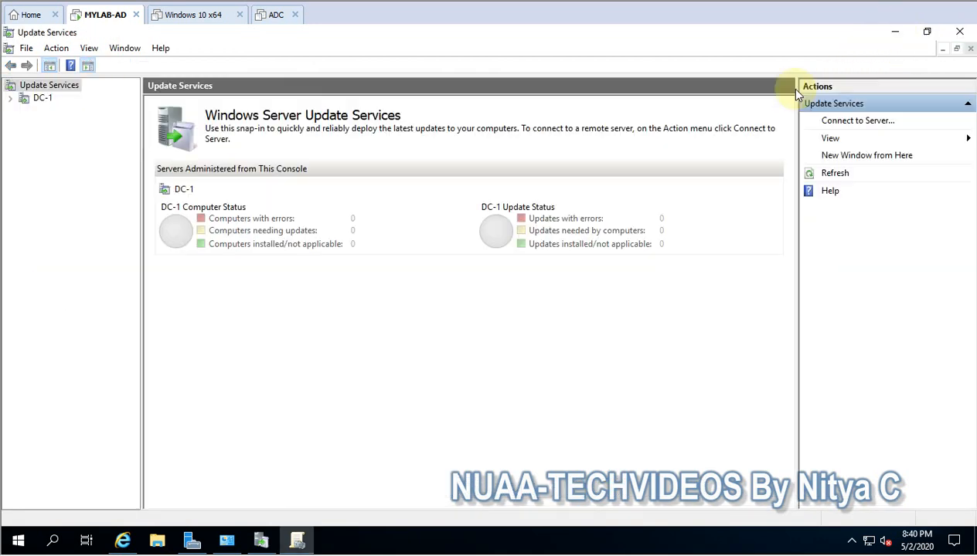
right_click(18, 540)
click(75, 465)
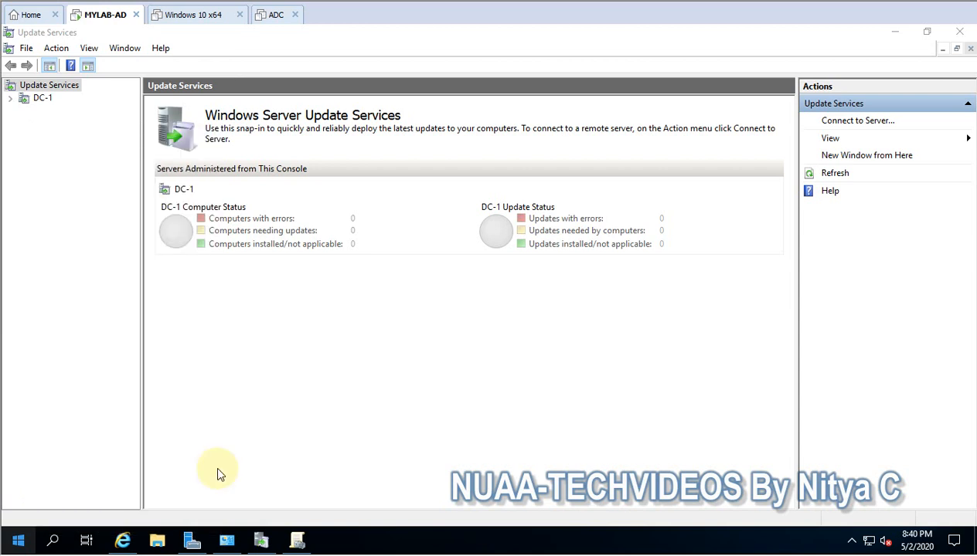
text(gp)
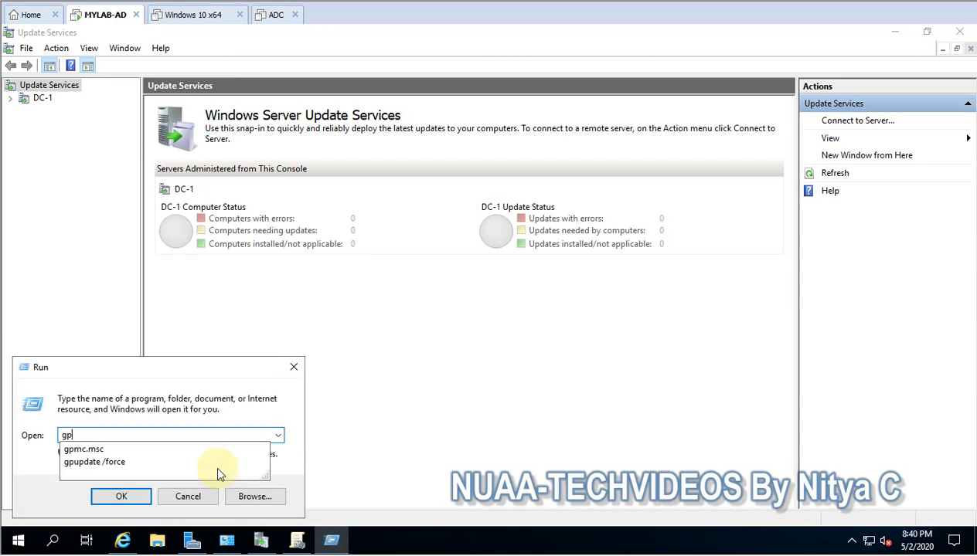
key(Down)
key(Down)
key(Return)
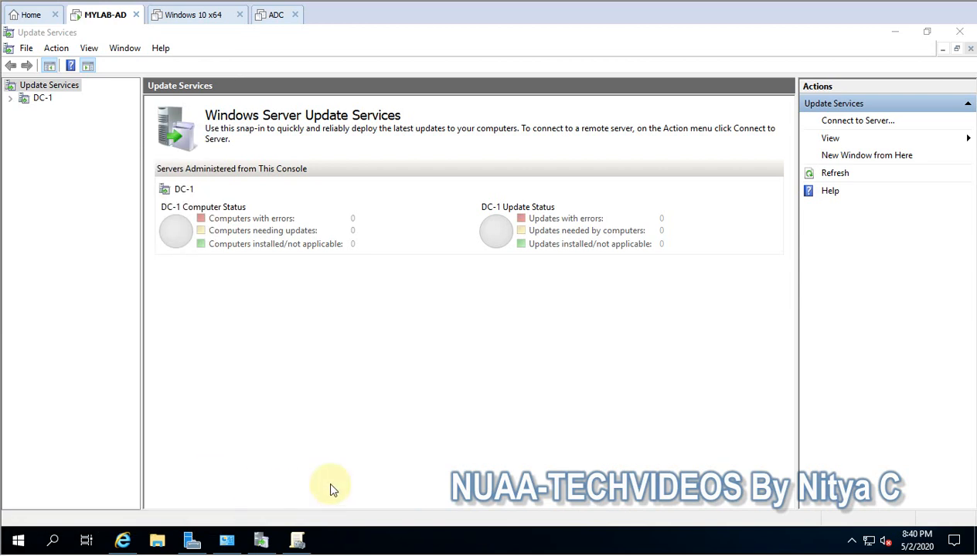